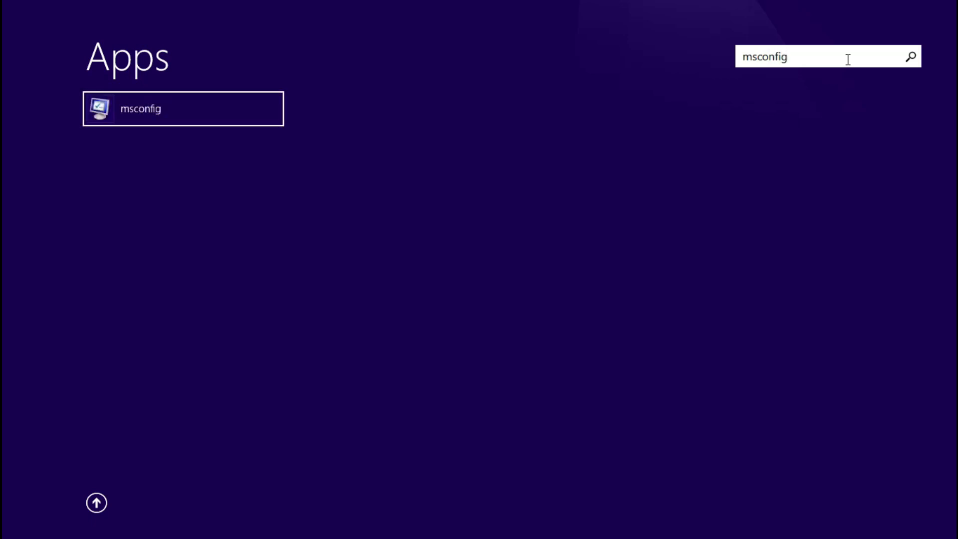
# Open System Configuration by searching for msconfig and bring up the advanced boot options for Windows 8.1
pyautogui.doubleClick(791, 60)
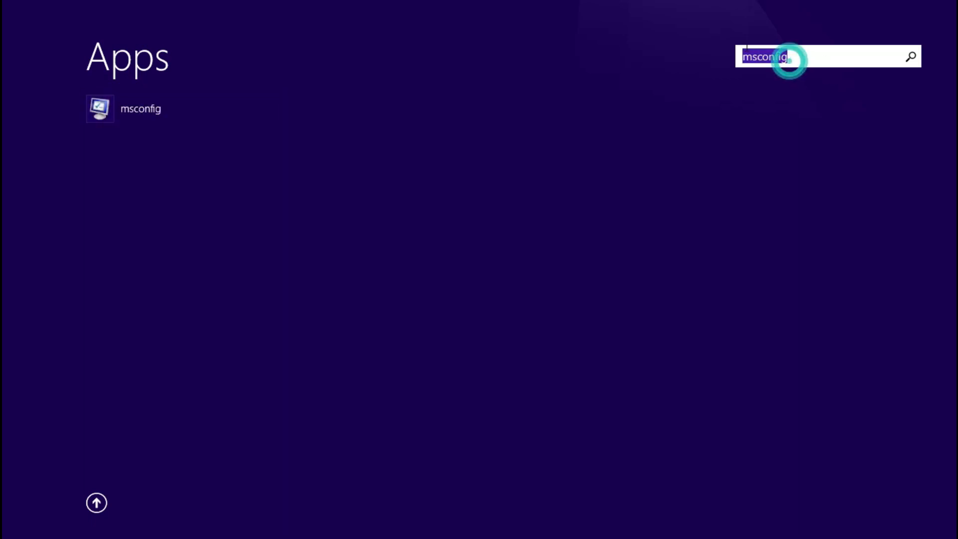
pyautogui.click(145, 114)
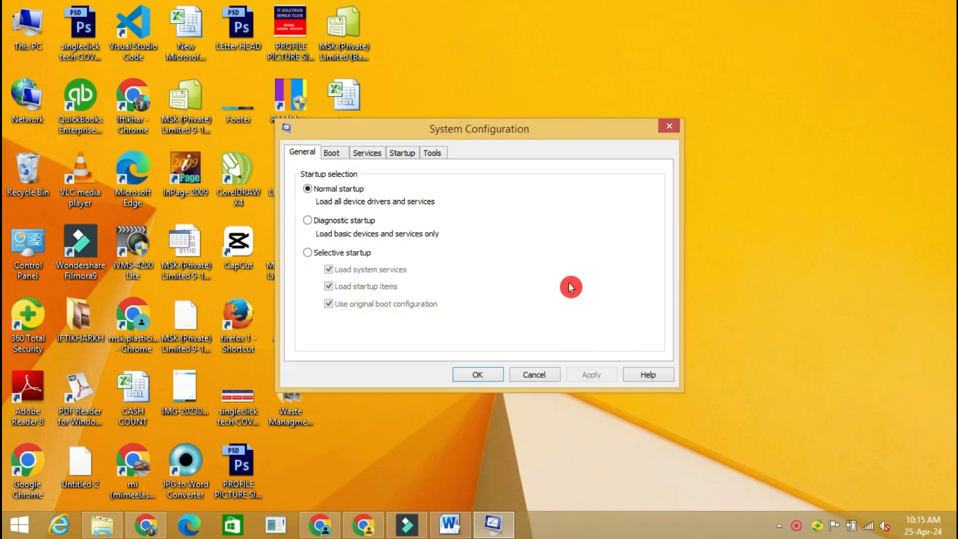
pyautogui.click(335, 154)
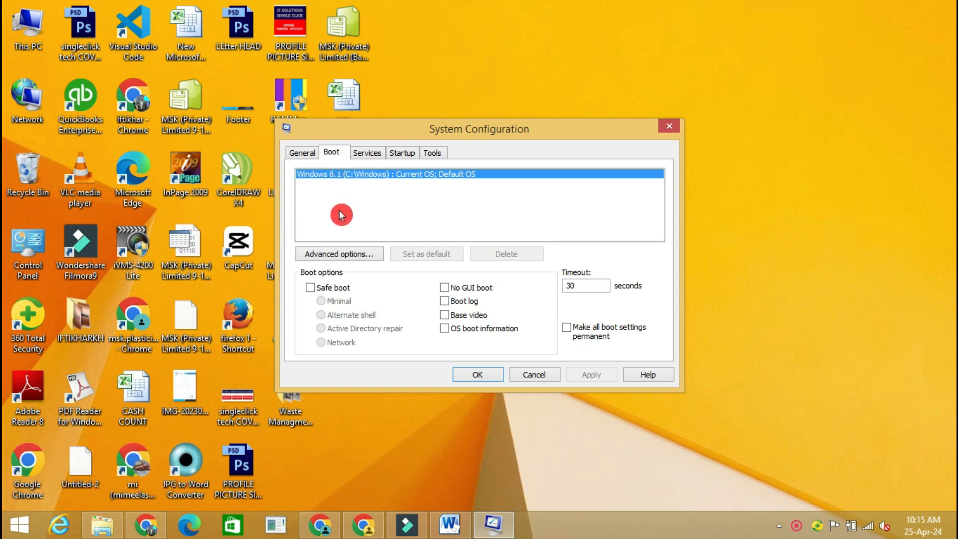
pyautogui.click(349, 258)
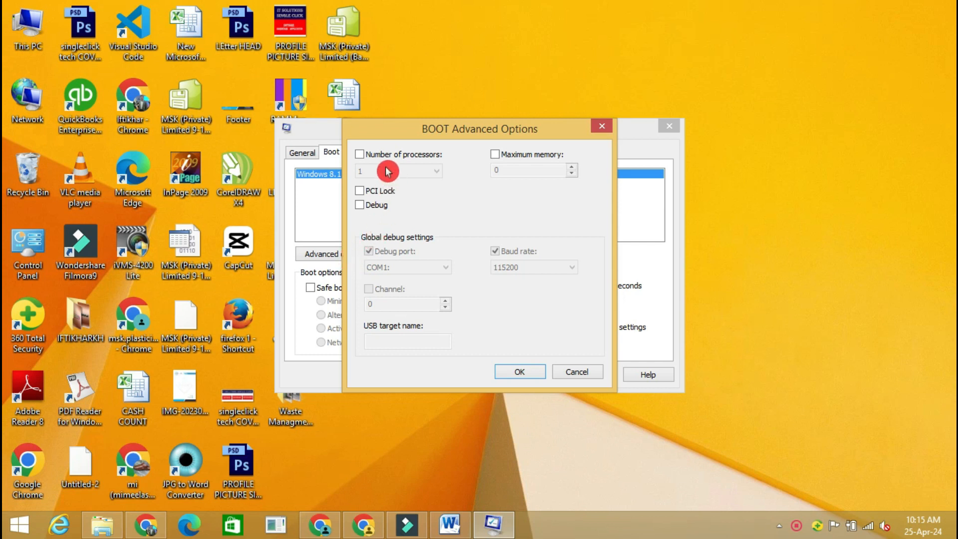
# Enable the number-of-processors boot option with 1 processor, leave maximum memory off, and accept the advanced options
pyautogui.click(362, 158)
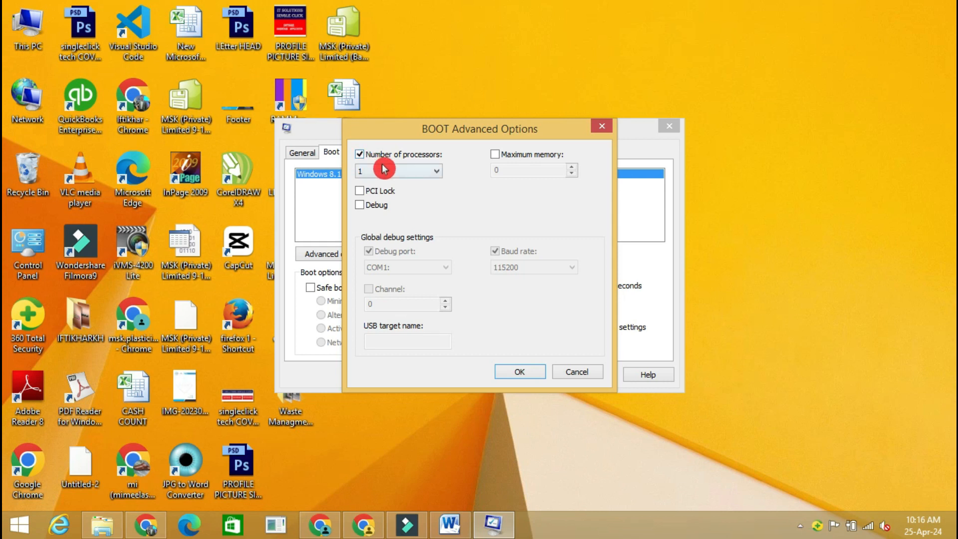
pyautogui.click(407, 173)
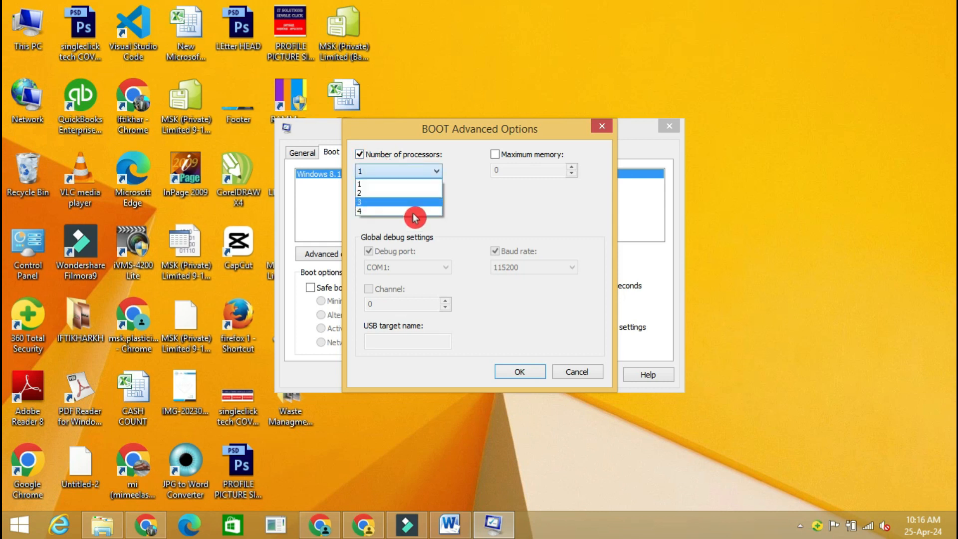
pyautogui.click(367, 158)
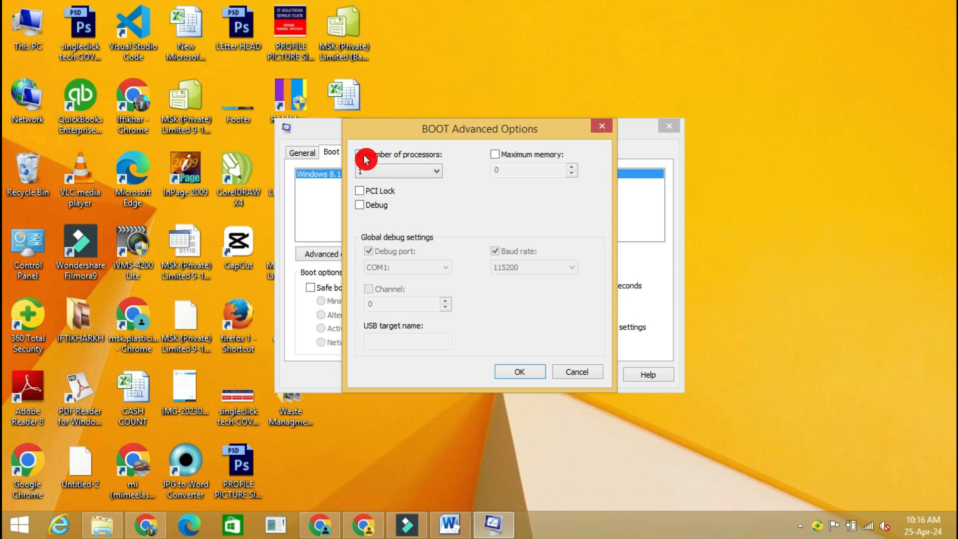
pyautogui.click(497, 155)
pyautogui.click(497, 155)
pyautogui.click(517, 380)
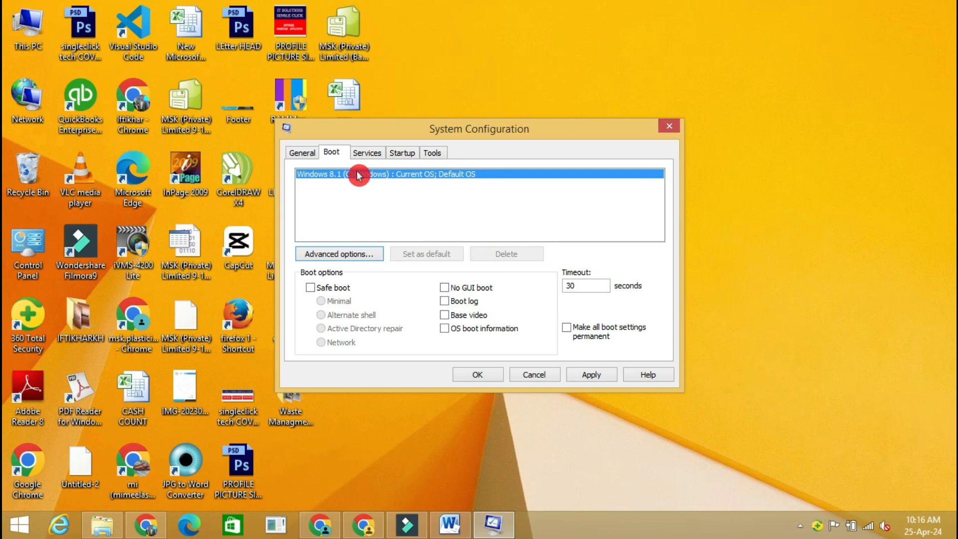
# Set the number of processors to 4 in the advanced boot options and accept the setting
pyautogui.click(346, 254)
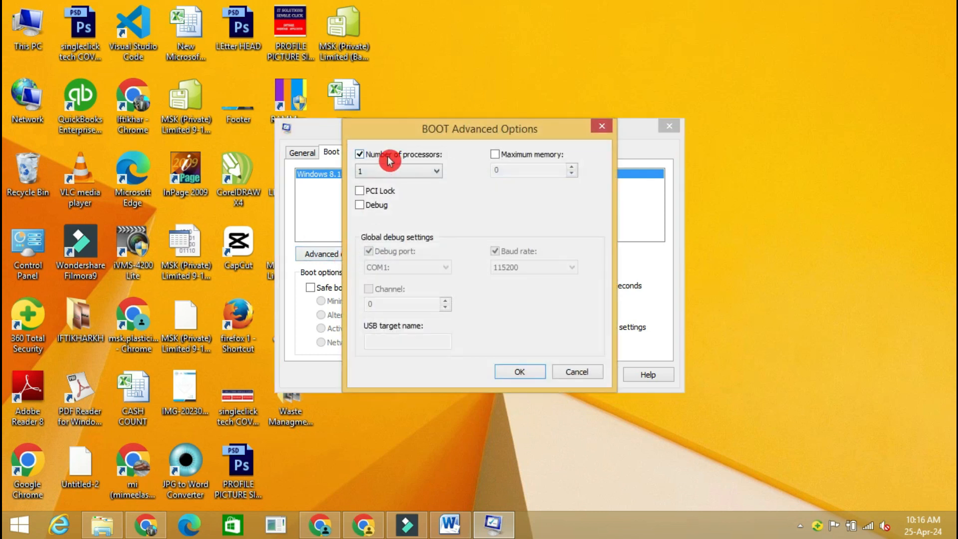
pyautogui.click(388, 159)
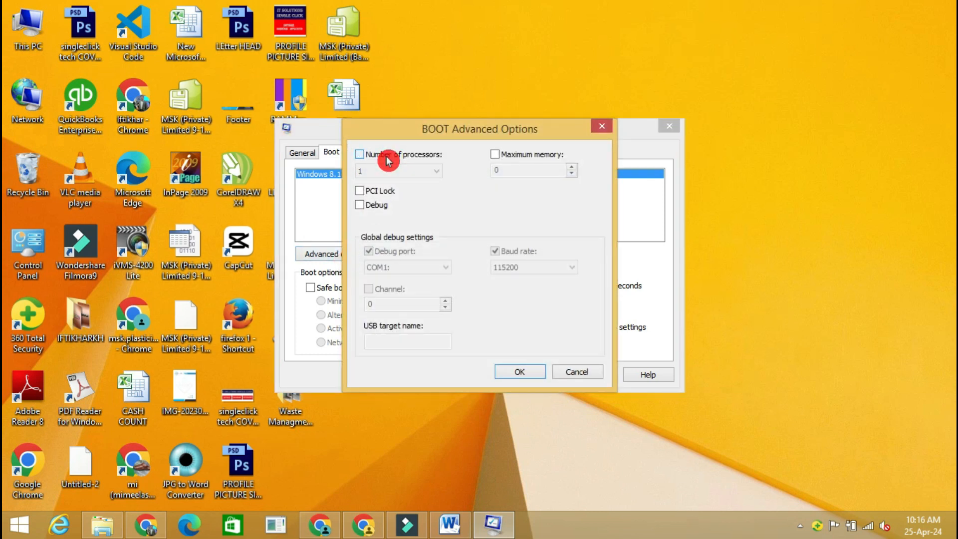
pyautogui.click(394, 171)
pyautogui.click(397, 211)
pyautogui.click(509, 373)
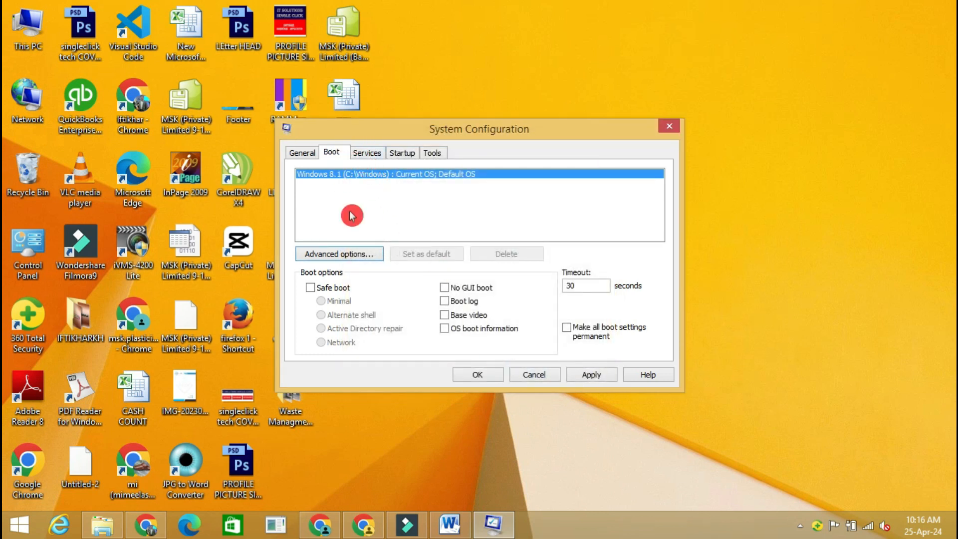
# Set the number of processors to 1 in the advanced boot options, then apply the boot settings and close System Configuration
pyautogui.click(357, 265)
pyautogui.click(399, 174)
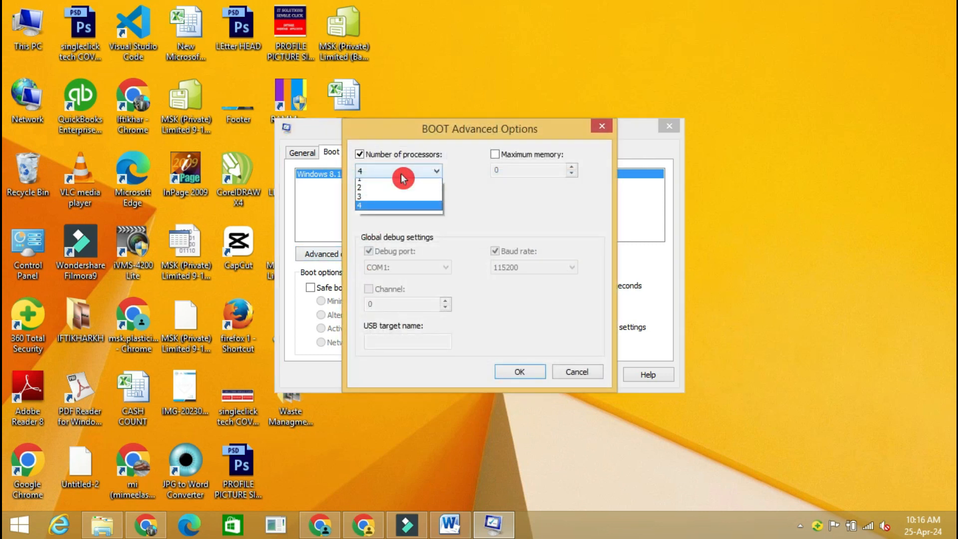
pyautogui.click(399, 185)
pyautogui.click(514, 371)
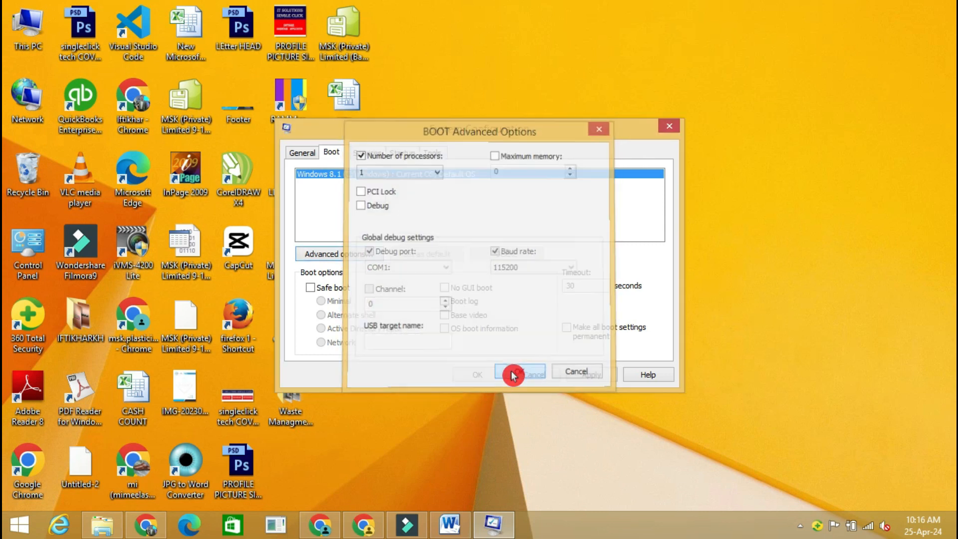
pyautogui.click(589, 378)
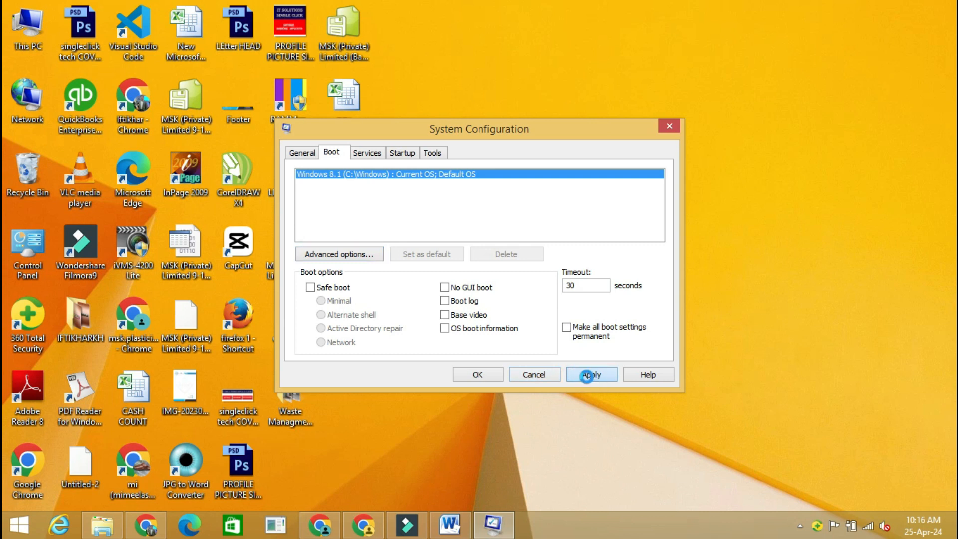
pyautogui.click(480, 376)
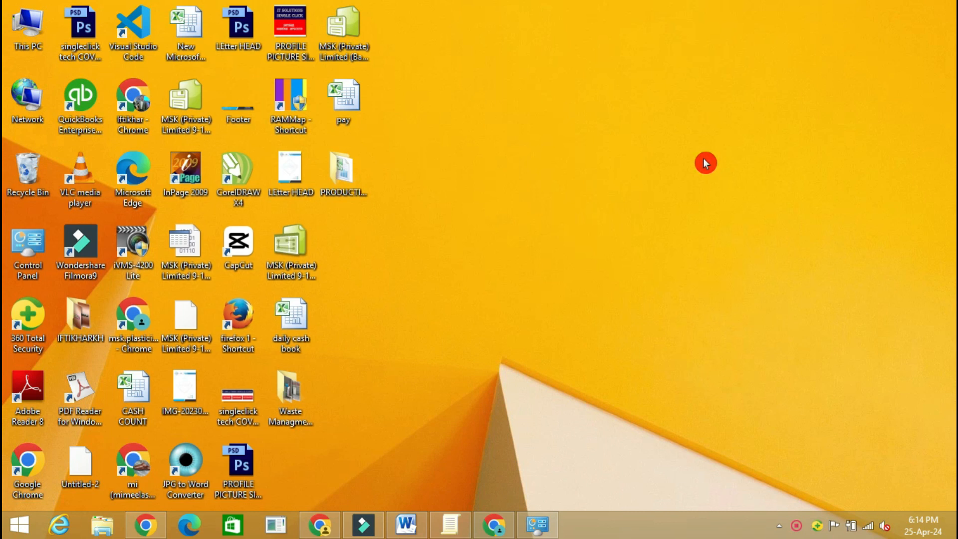
# Launch Performance Monitor from Control Panel's Administrative Tools and maximize its window
pyautogui.click(528, 518)
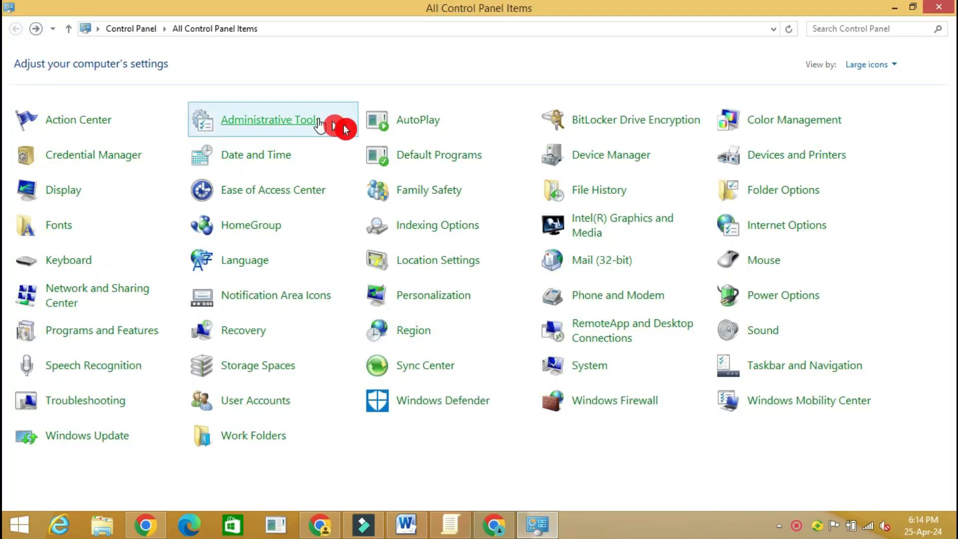
pyautogui.click(294, 121)
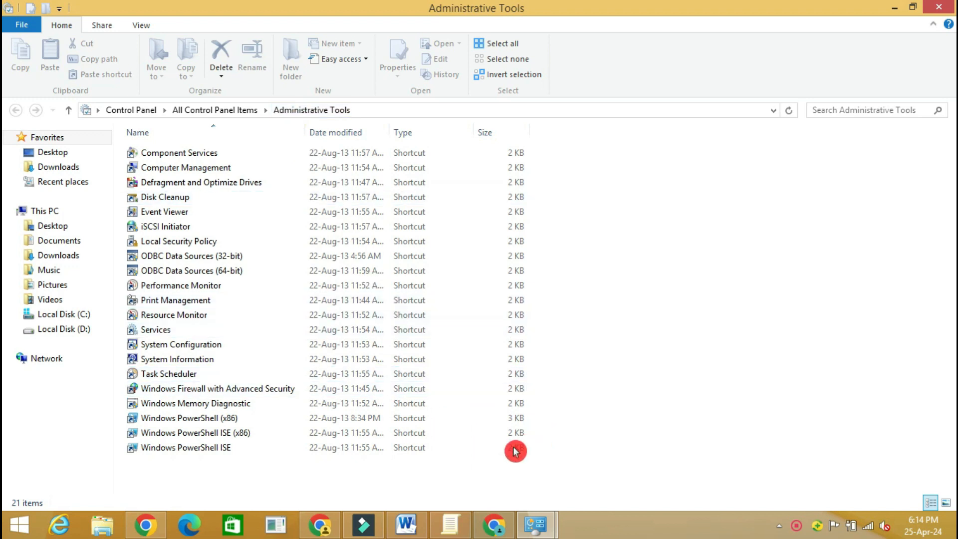
pyautogui.click(235, 288)
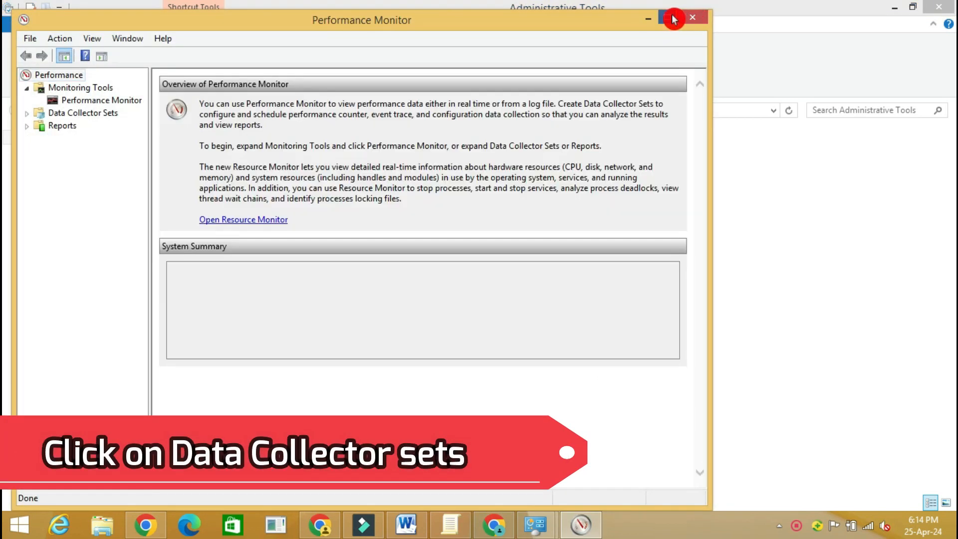
pyautogui.click(672, 19)
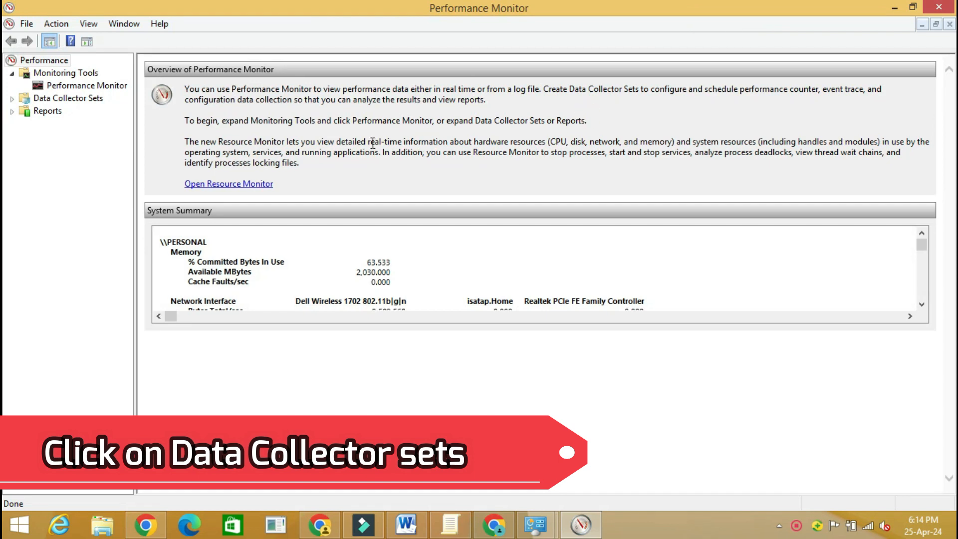
# Start creating a new Data Collector Set under the User Defined group of Data Collector Sets
pyautogui.click(12, 98)
pyautogui.click(98, 100)
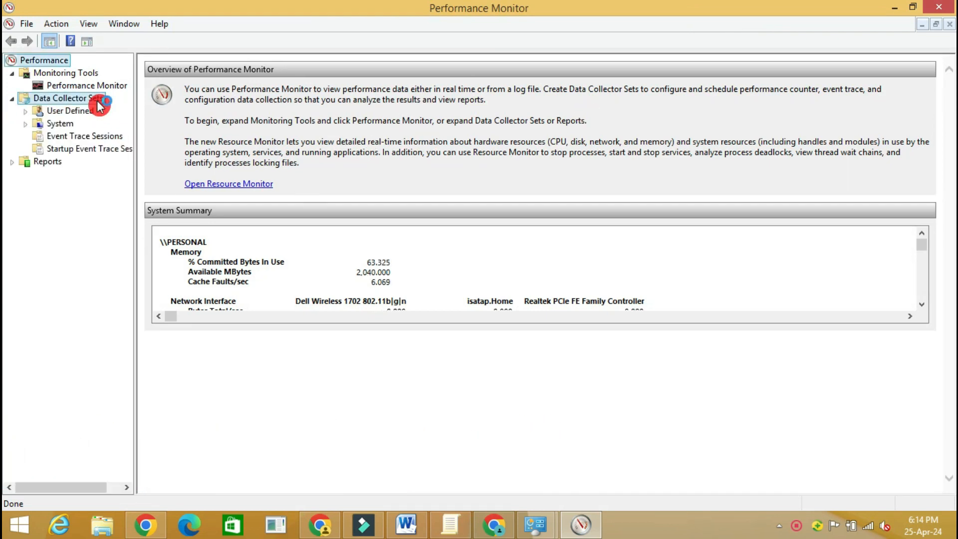
pyautogui.click(89, 111)
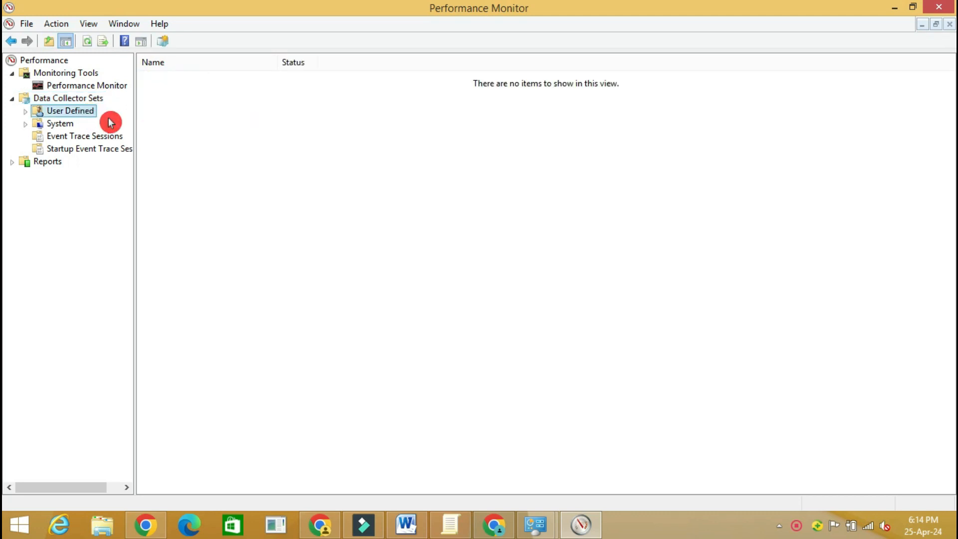
pyautogui.rightClick(92, 118)
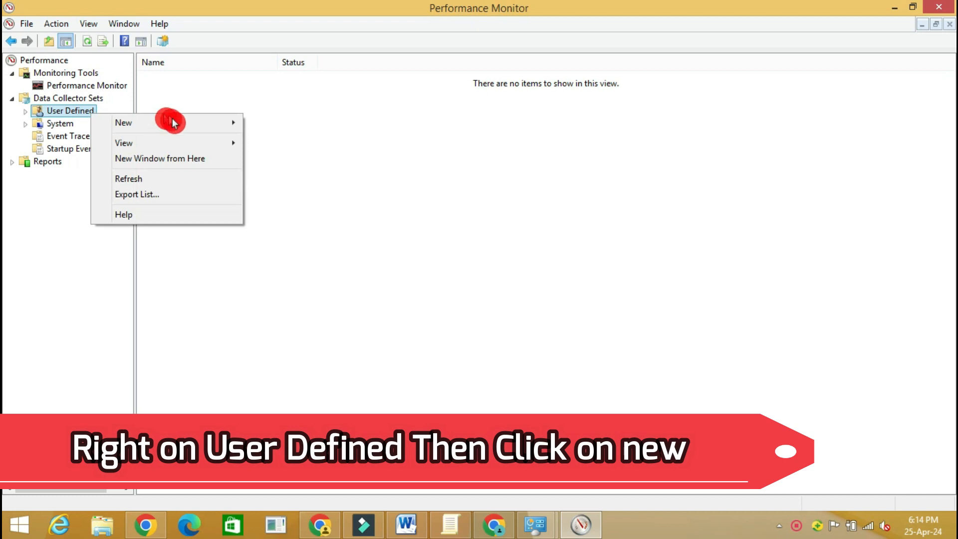
pyautogui.click(197, 122)
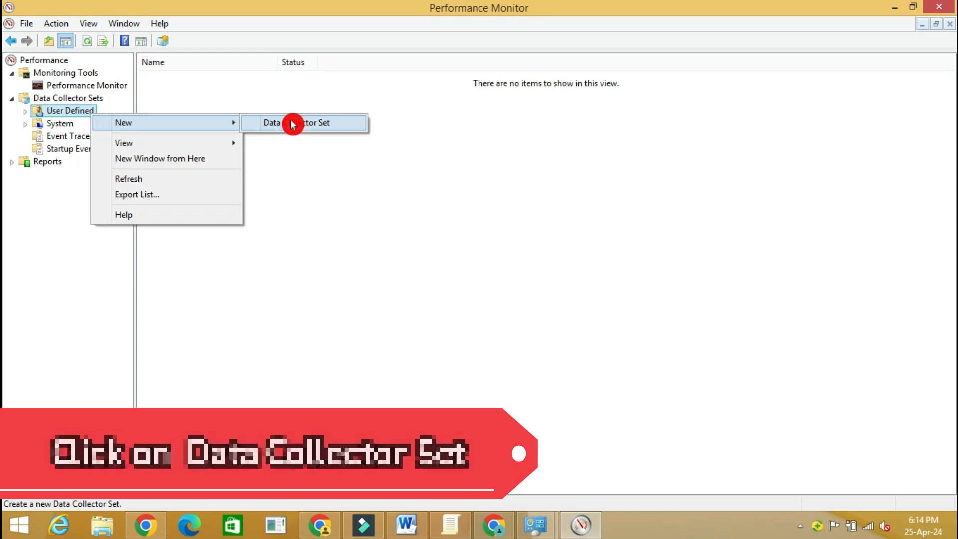
pyautogui.click(294, 123)
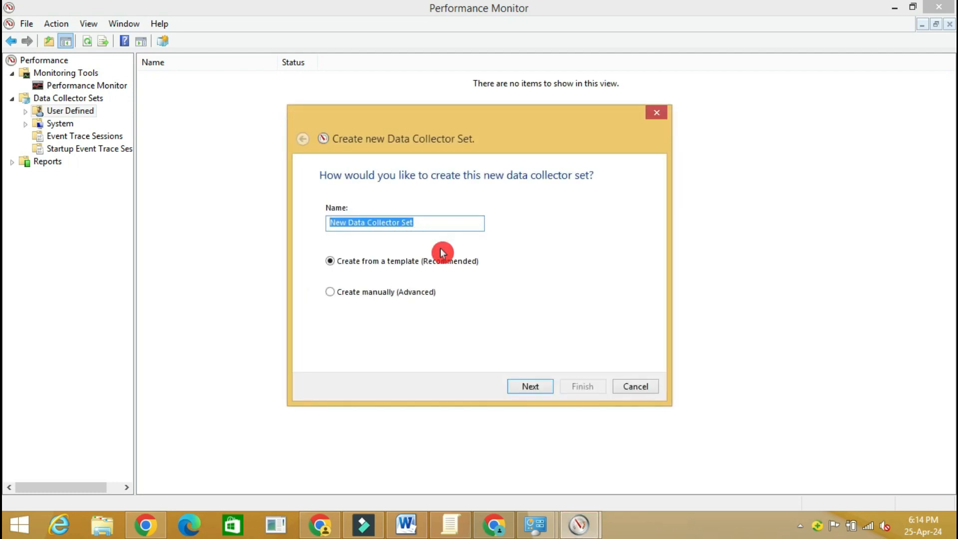
# Choose manual creation for the data collector set, name it Boost CPU and continue to the data types
pyautogui.click(331, 293)
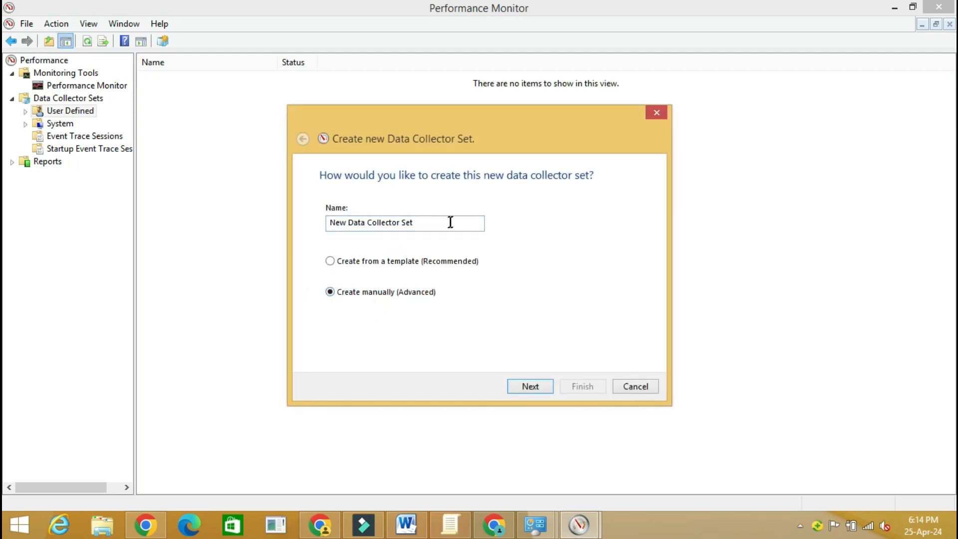
pyautogui.moveTo(205, 196); pyautogui.dragTo(205, 200)
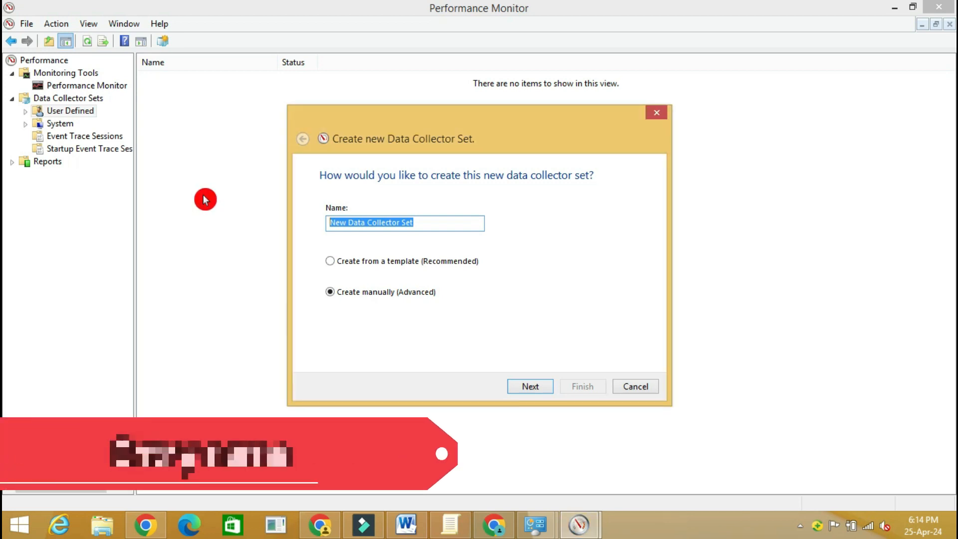
pyautogui.write('B')
pyautogui.press('BackSpace')
pyautogui.write('Boost ')
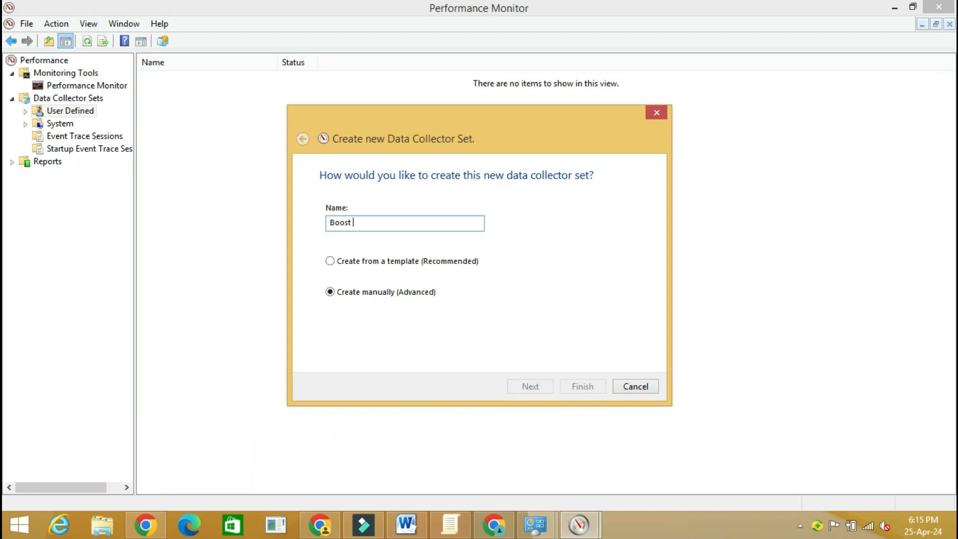
pyautogui.write('Cp')
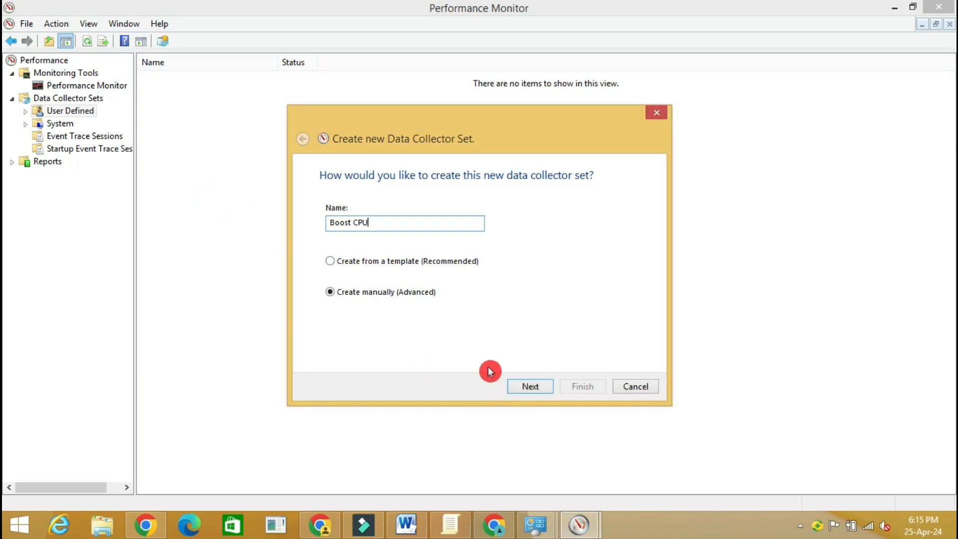
pyautogui.click(539, 386)
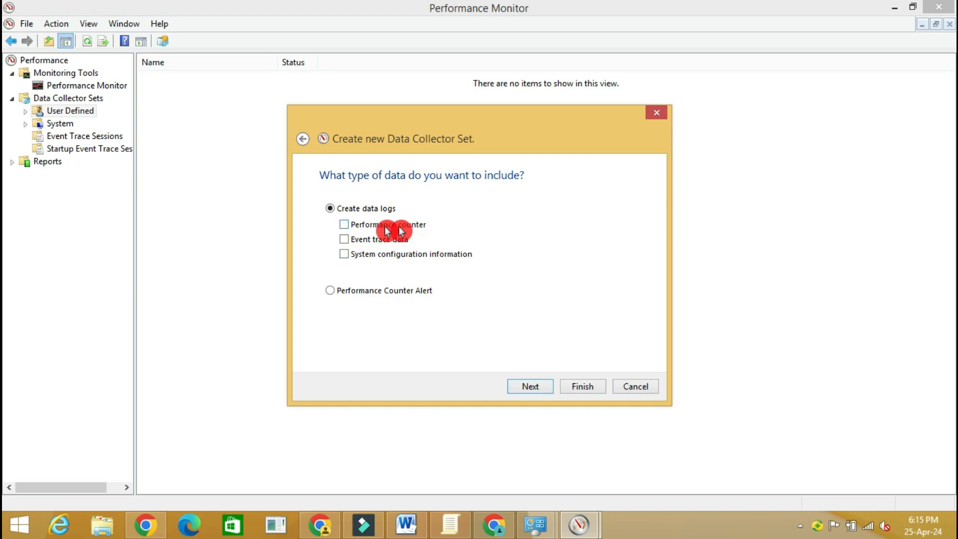
# Include performance counter data logs in the set and open the selection of counters to add
pyautogui.click(344, 224)
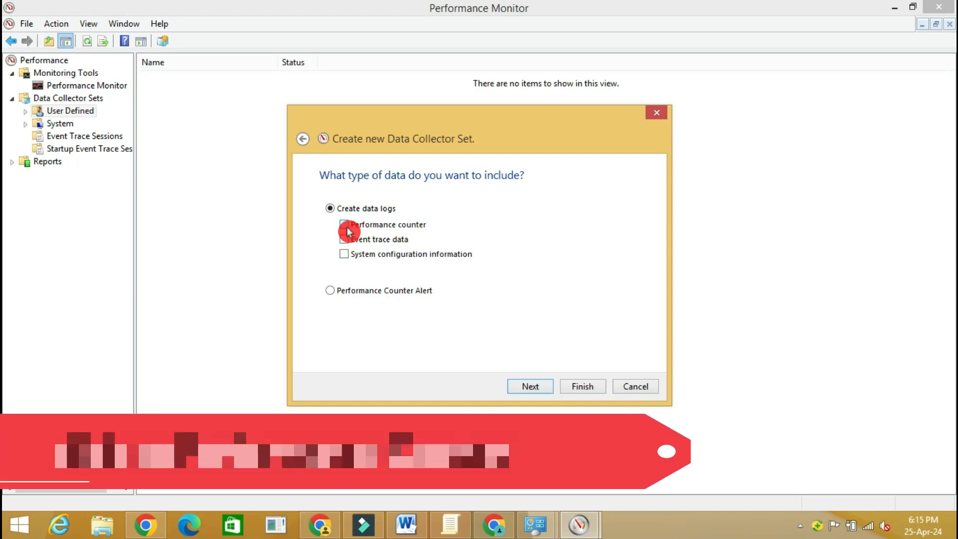
pyautogui.click(540, 387)
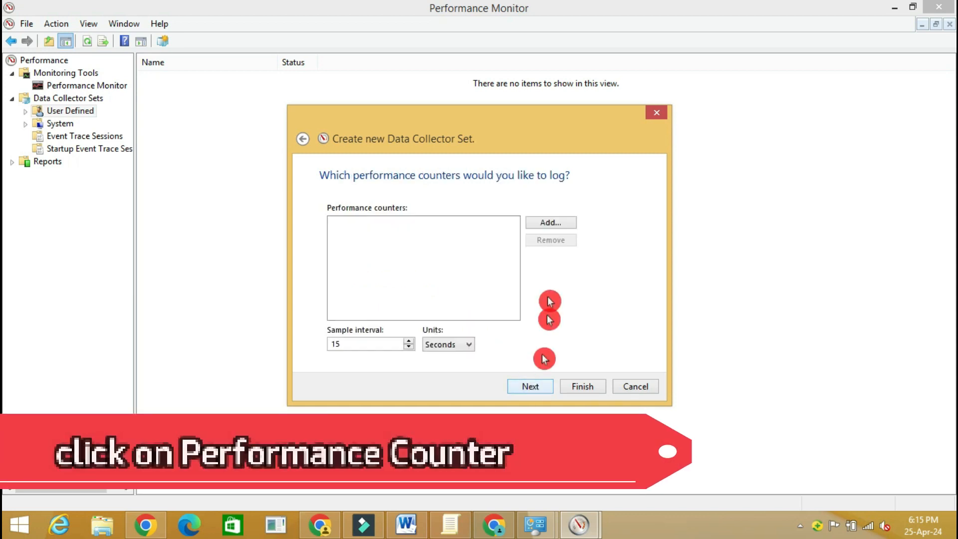
pyautogui.click(550, 222)
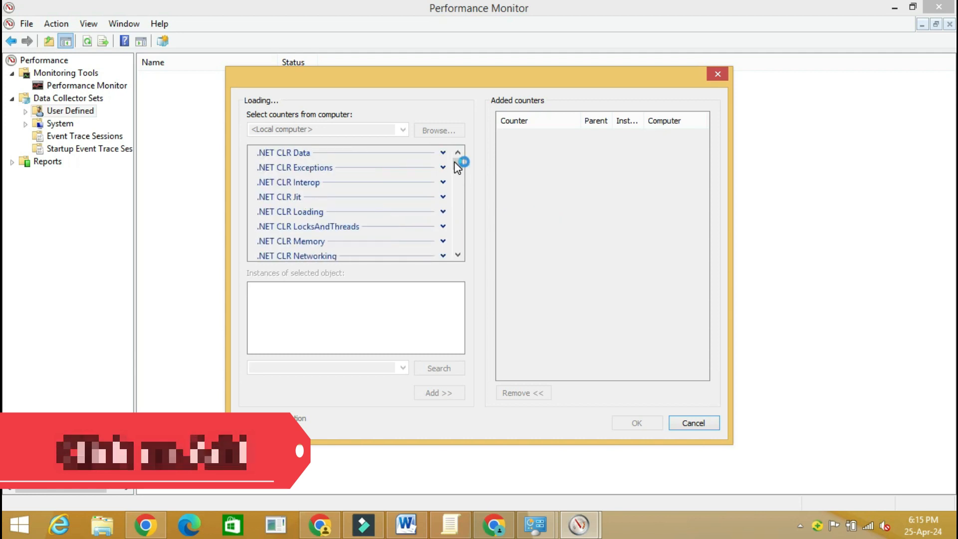
# Select the Processor object among the available performance counters of the local computer
pyautogui.moveTo(458, 218); pyautogui.dragTo(471, 101)
pyautogui.click(283, 161)
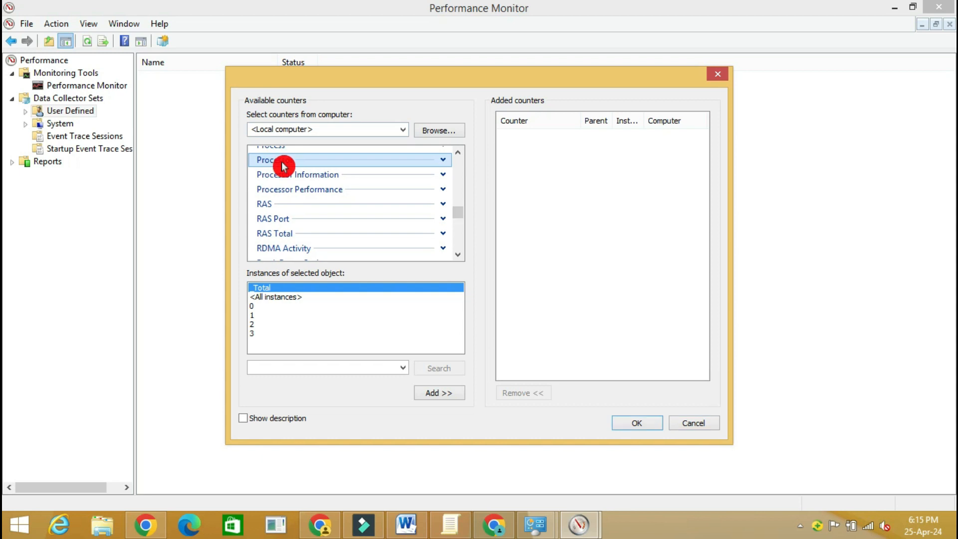
pyautogui.moveTo(459, 214); pyautogui.dragTo(466, 145)
pyautogui.moveTo(455, 157); pyautogui.dragTo(457, 199)
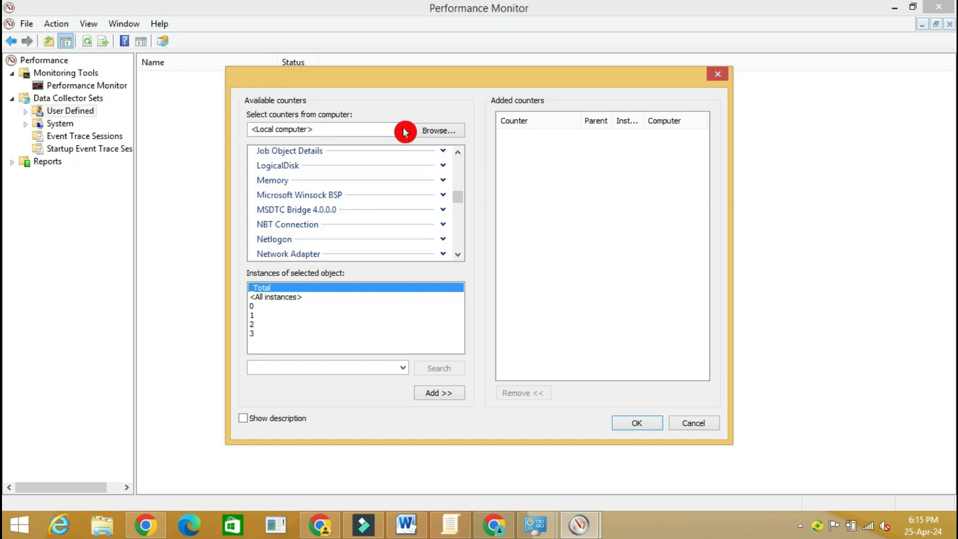
pyautogui.click(405, 131)
pyautogui.click(405, 131)
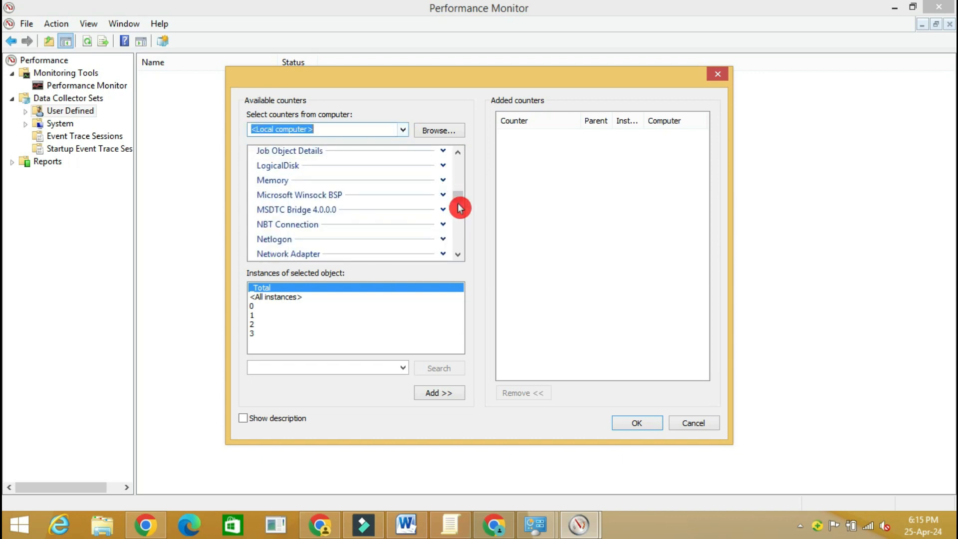
pyautogui.click(460, 209)
pyautogui.moveTo(459, 220)
pyautogui.mouseDown()
pyautogui.moveTo(452, 262)
pyautogui.moveTo(458, 214)
pyautogui.mouseUp()
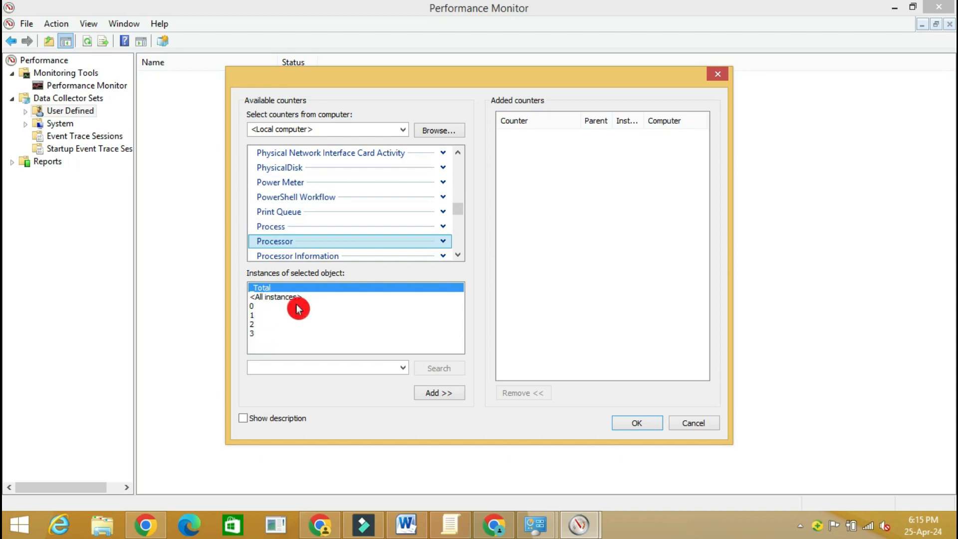
# Select instance 3 of the Processor object and confirm the counter selection
pyautogui.click(268, 327)
pyautogui.click(267, 334)
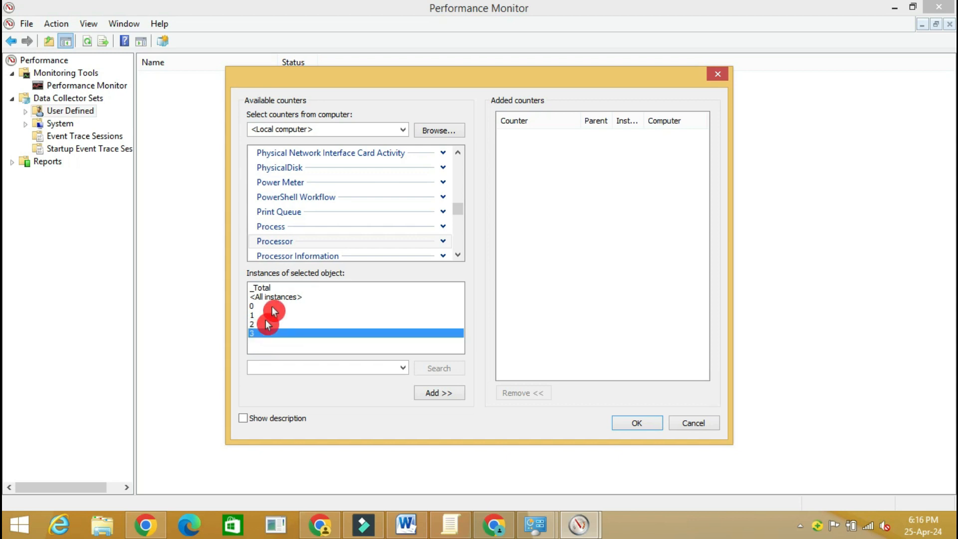
pyautogui.click(276, 290)
pyautogui.click(641, 424)
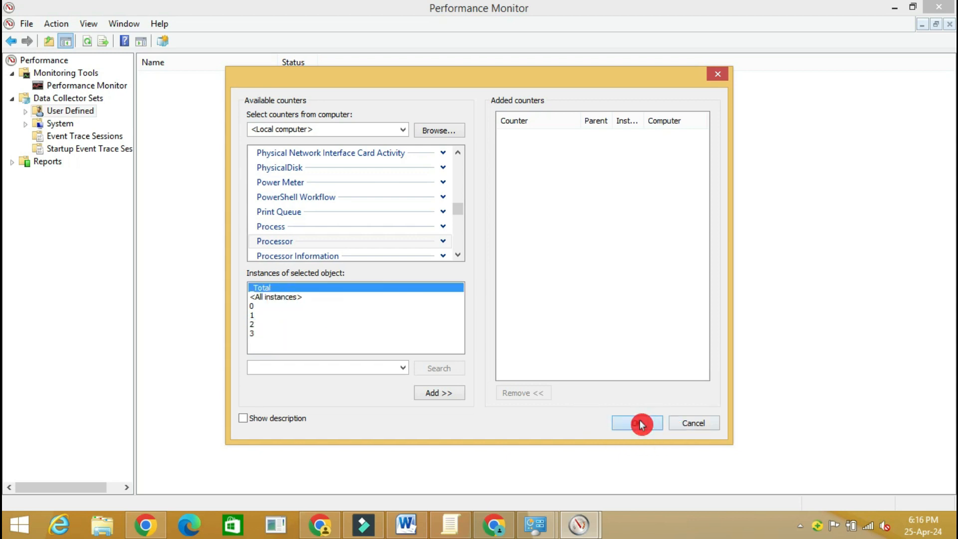
pyautogui.click(262, 332)
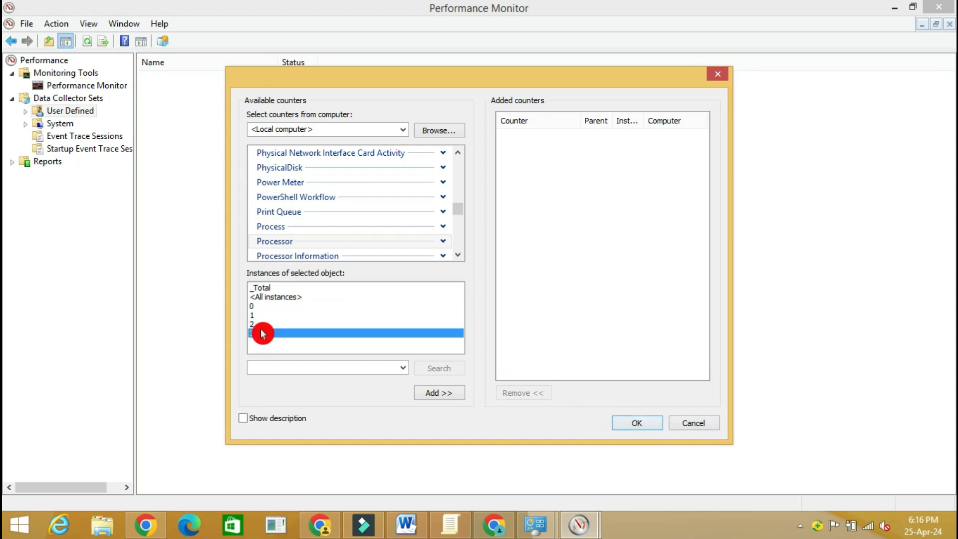
pyautogui.click(641, 424)
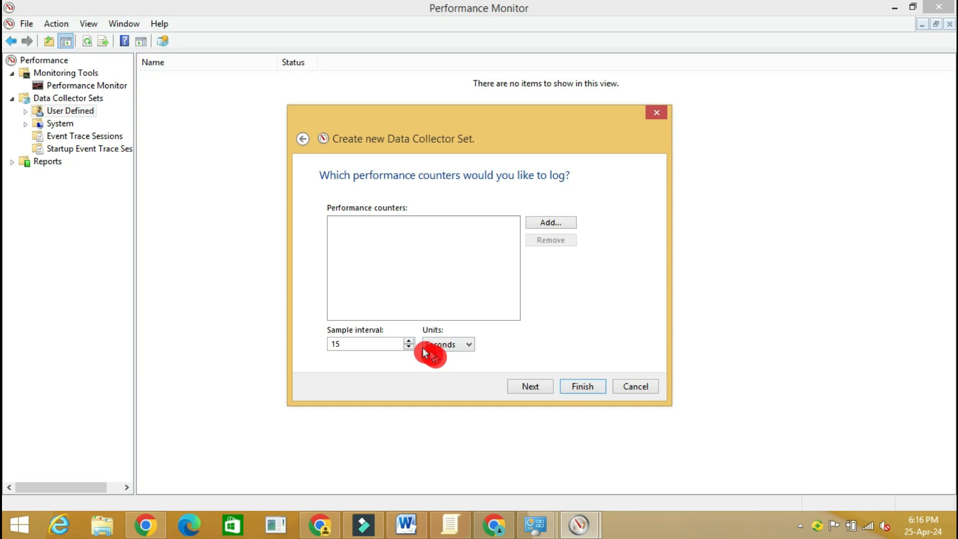
# Finish creating the Boost CPU data collector set and start it
pyautogui.click(581, 387)
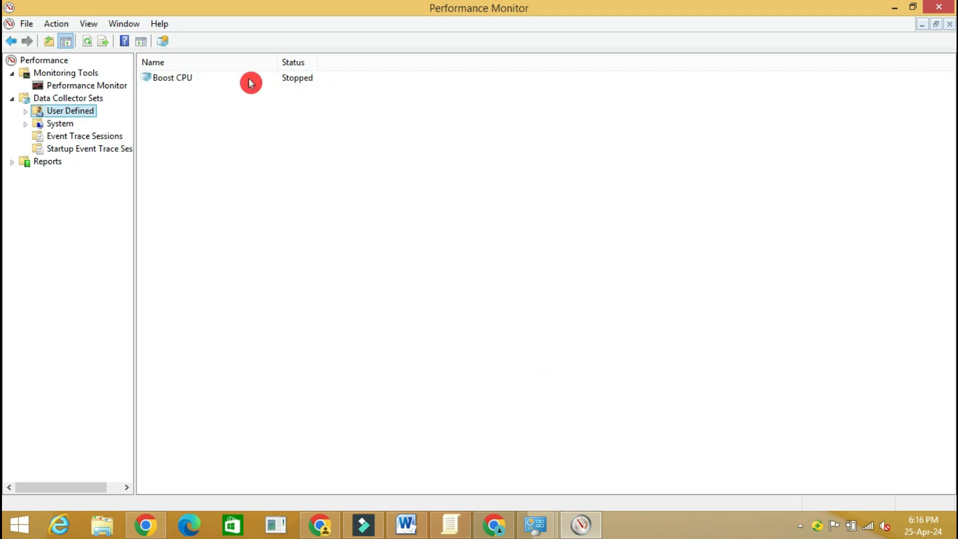
pyautogui.click(299, 80)
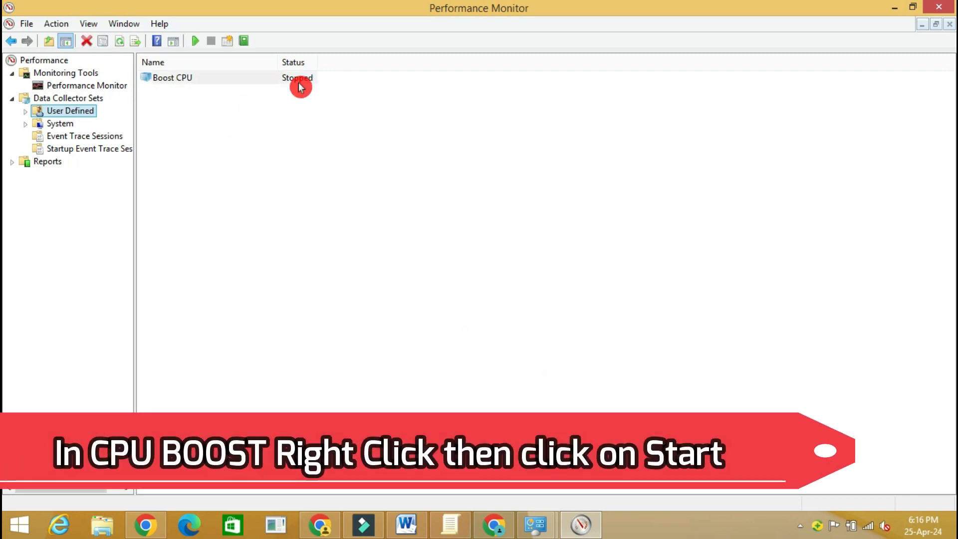
pyautogui.rightClick(299, 83)
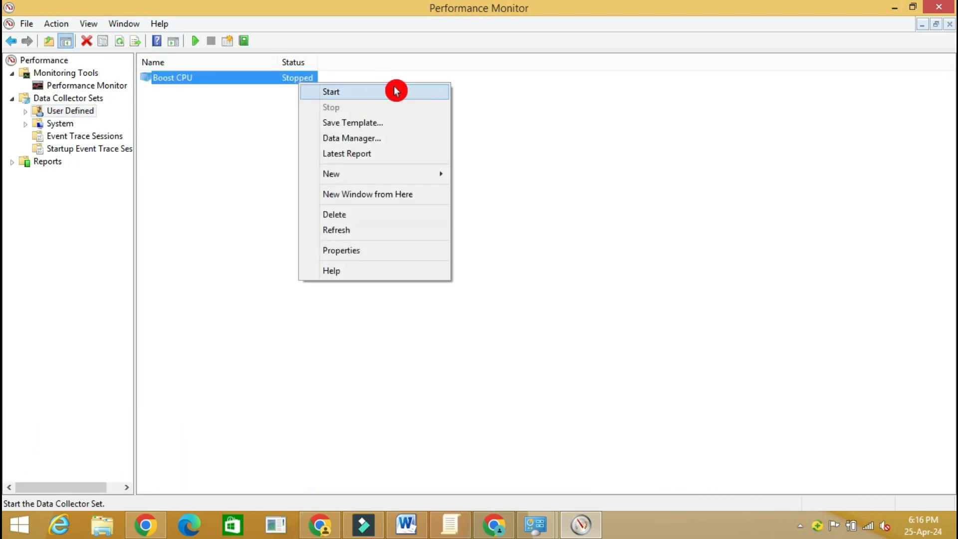
pyautogui.click(396, 90)
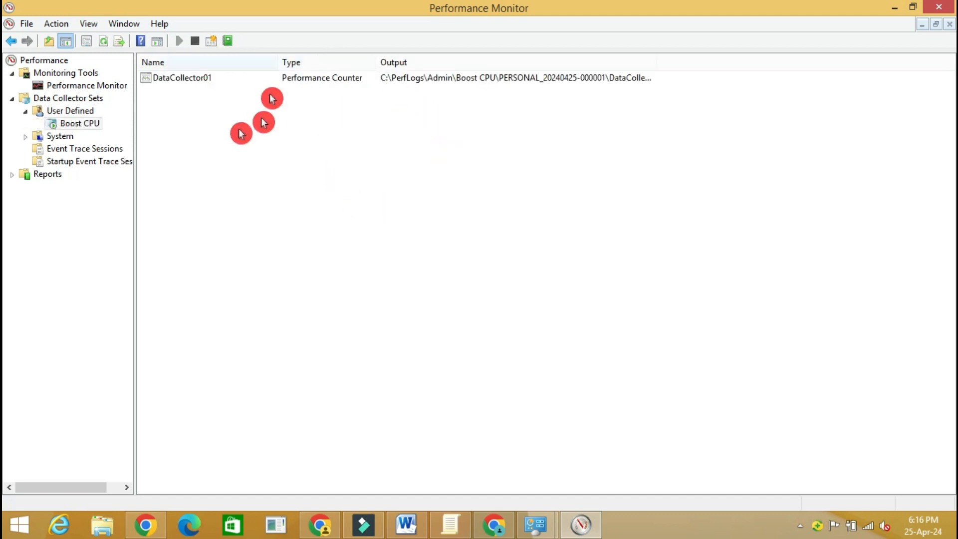
pyautogui.click(268, 272)
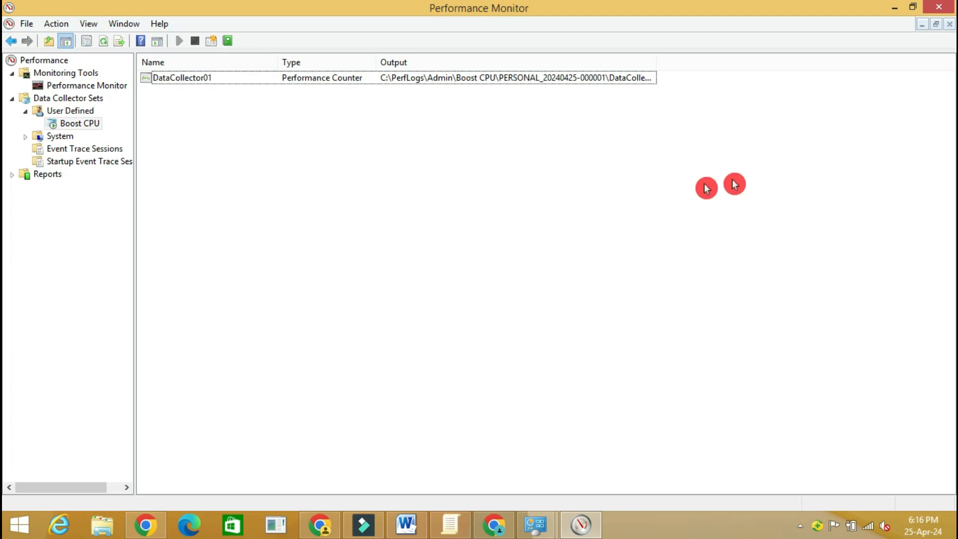
# Minimize Performance Monitor and the other open windows to reach the desktop
pyautogui.click(897, 10)
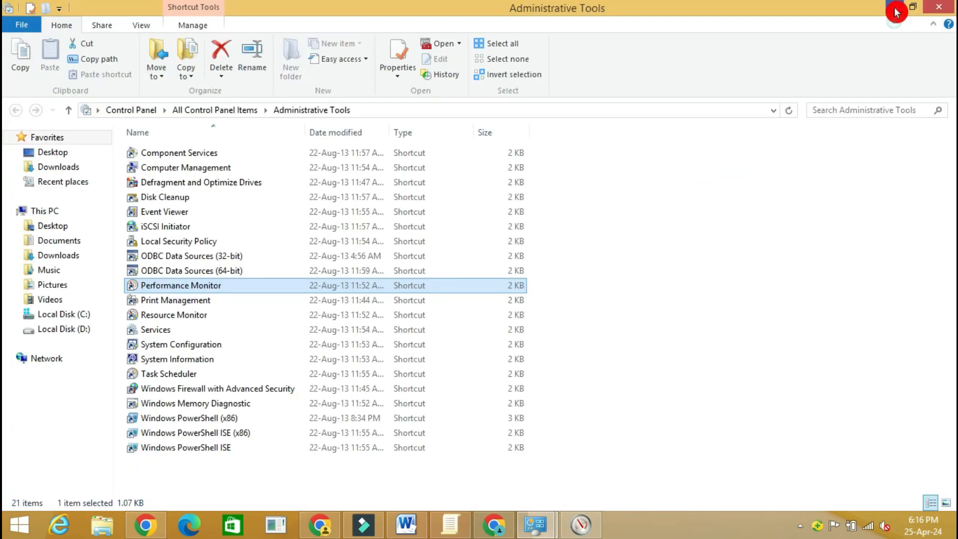
pyautogui.click(897, 10)
pyautogui.click(897, 10)
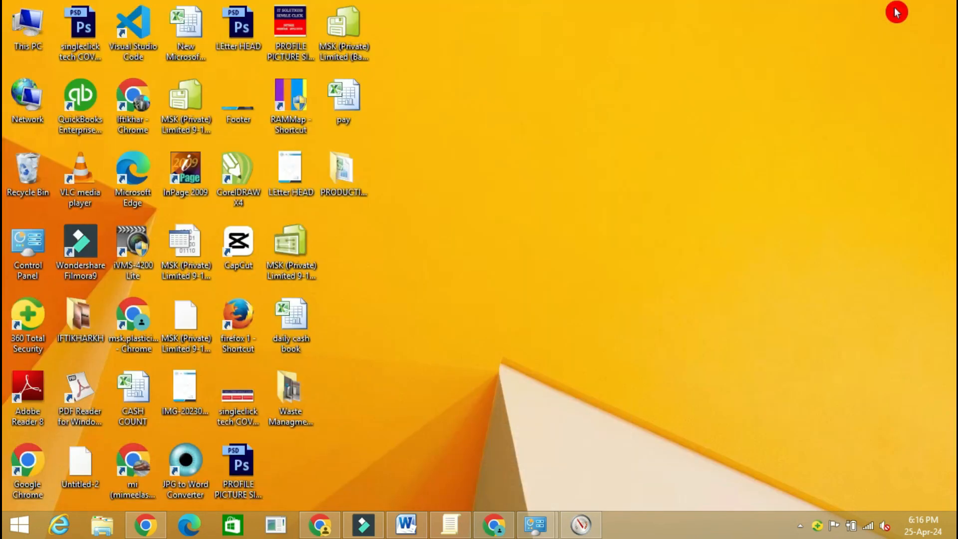
# Search the apps for powercfg.cpl and launch it to reach Power Options
pyautogui.click(19, 524)
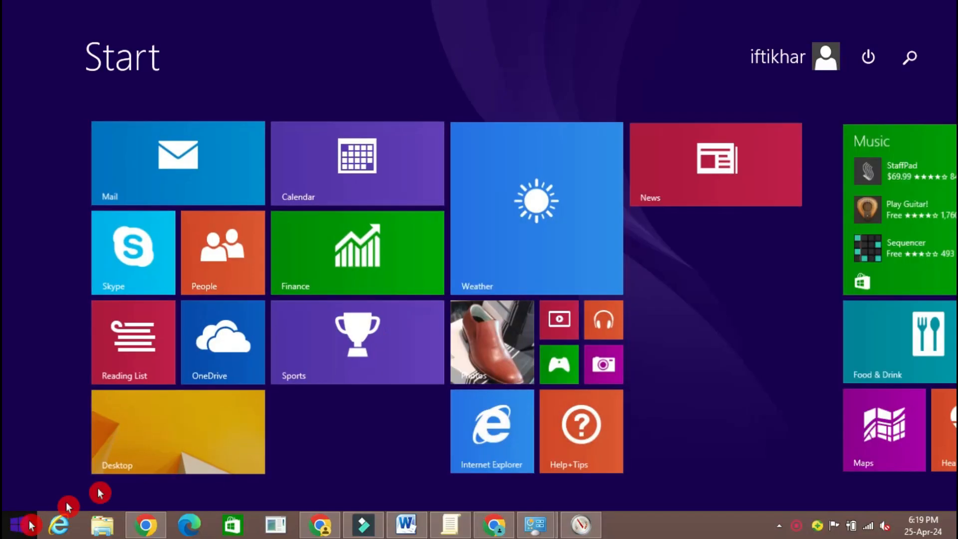
pyautogui.click(95, 503)
pyautogui.click(778, 64)
pyautogui.write('powercfg.cpl')
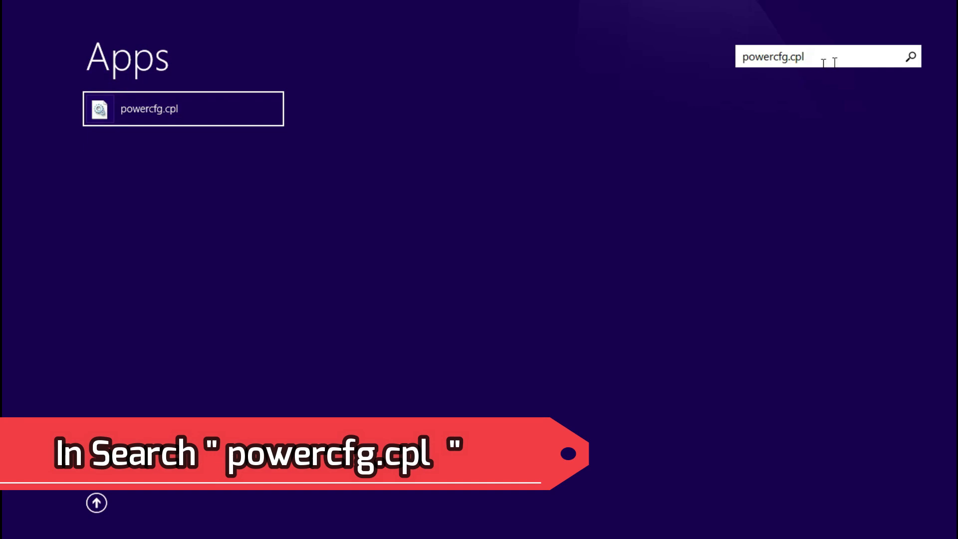
pyautogui.click(166, 111)
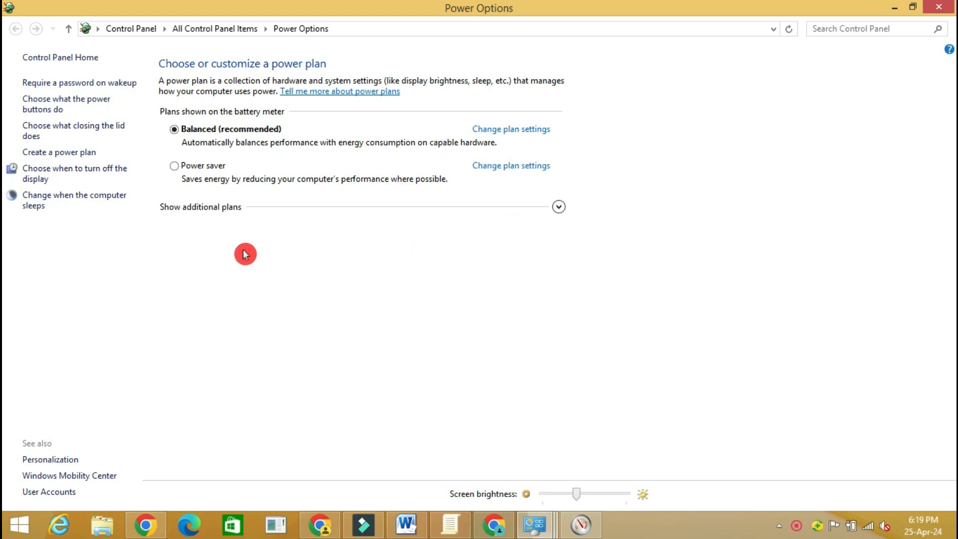
# Reveal the additional power plans, activate High performance and open its plan settings
pyautogui.click(559, 208)
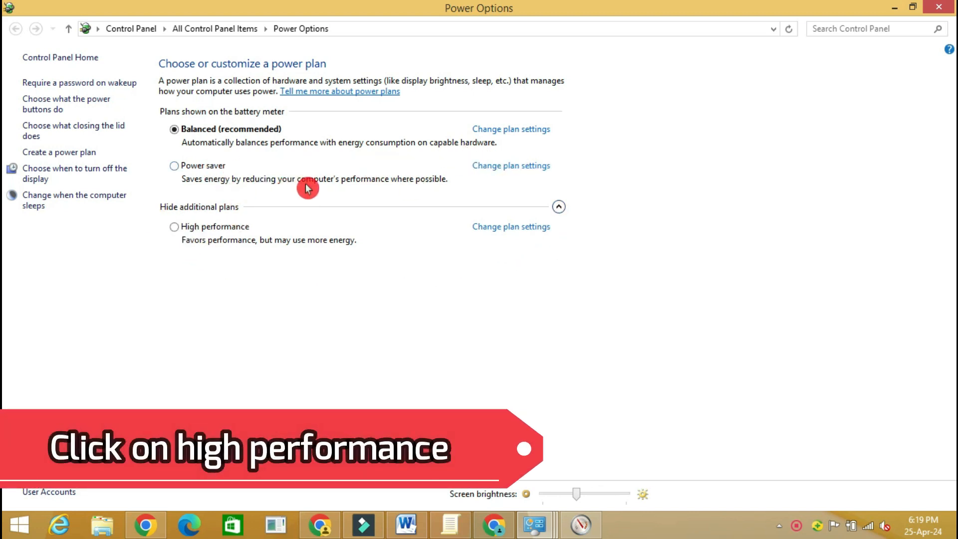
pyautogui.click(173, 227)
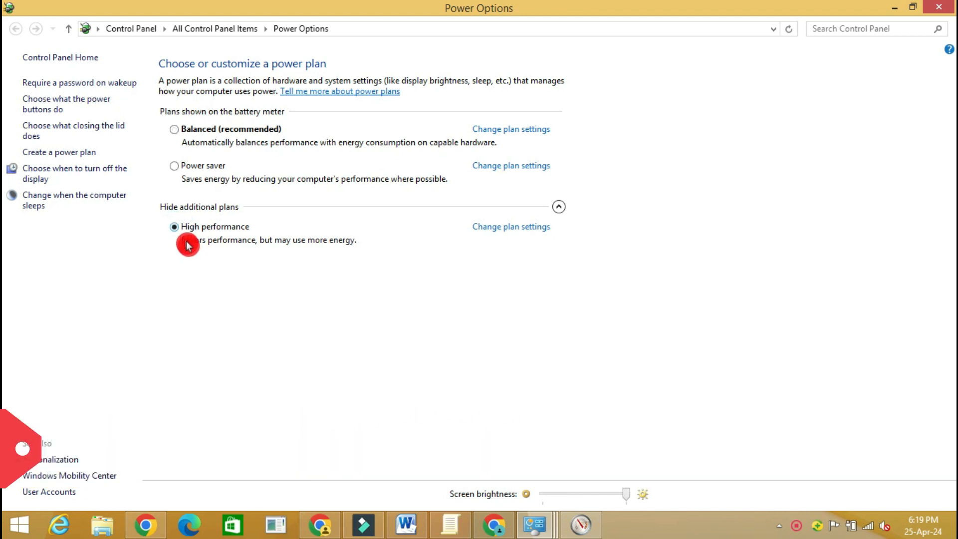
pyautogui.click(521, 228)
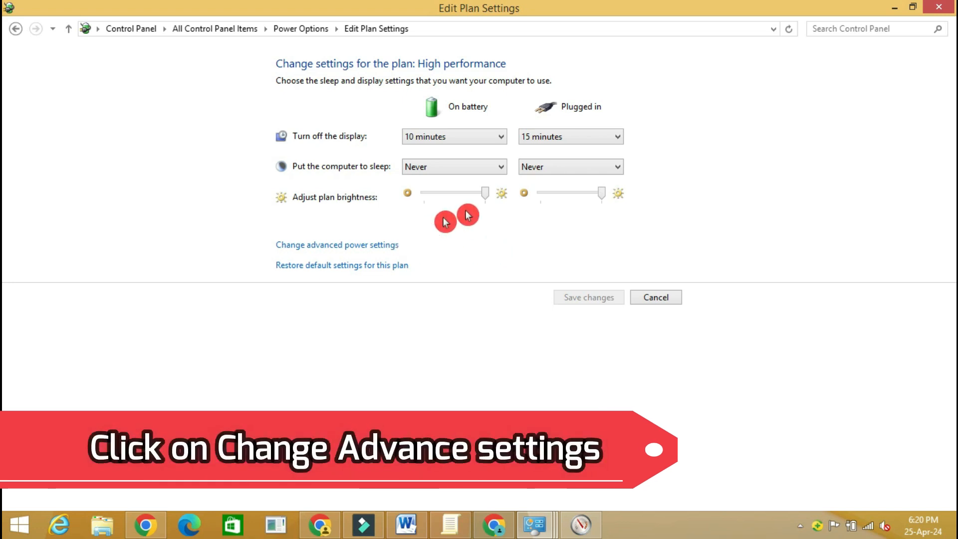
# Set the plan brightness to about maximum for battery and plugged-in use, and open the advanced power settings
pyautogui.moveTo(479, 201)
pyautogui.mouseDown()
pyautogui.moveTo(456, 194)
pyautogui.moveTo(494, 194)
pyautogui.mouseUp()
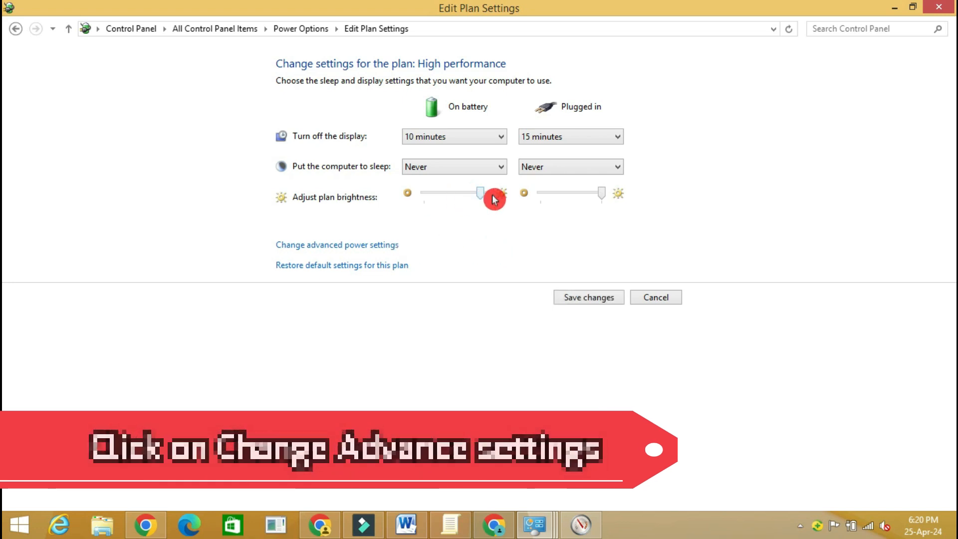
pyautogui.click(601, 193)
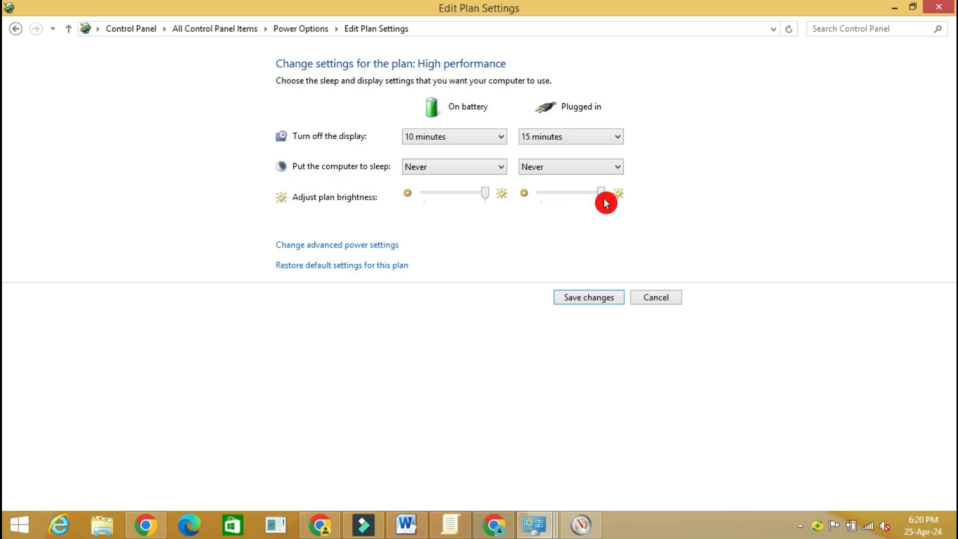
pyautogui.click(391, 246)
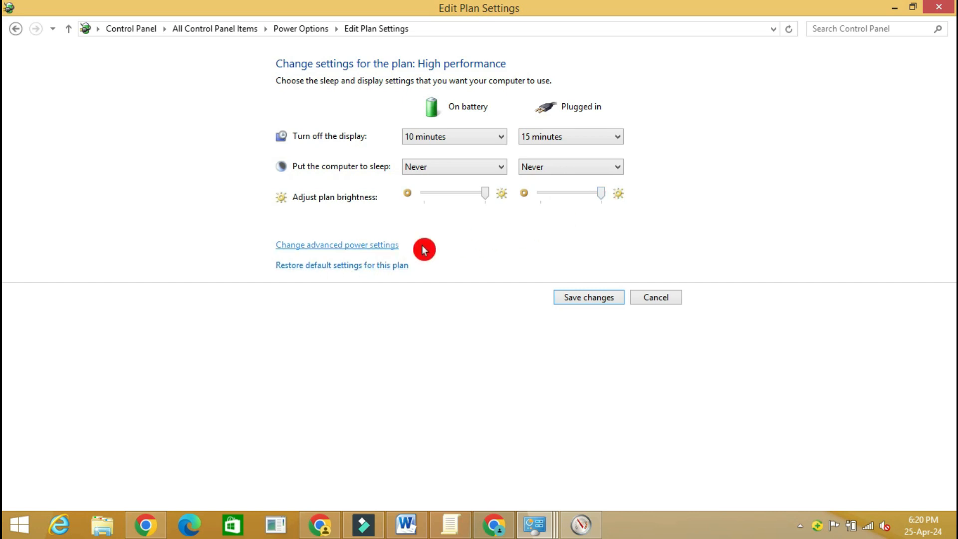
pyautogui.click(371, 245)
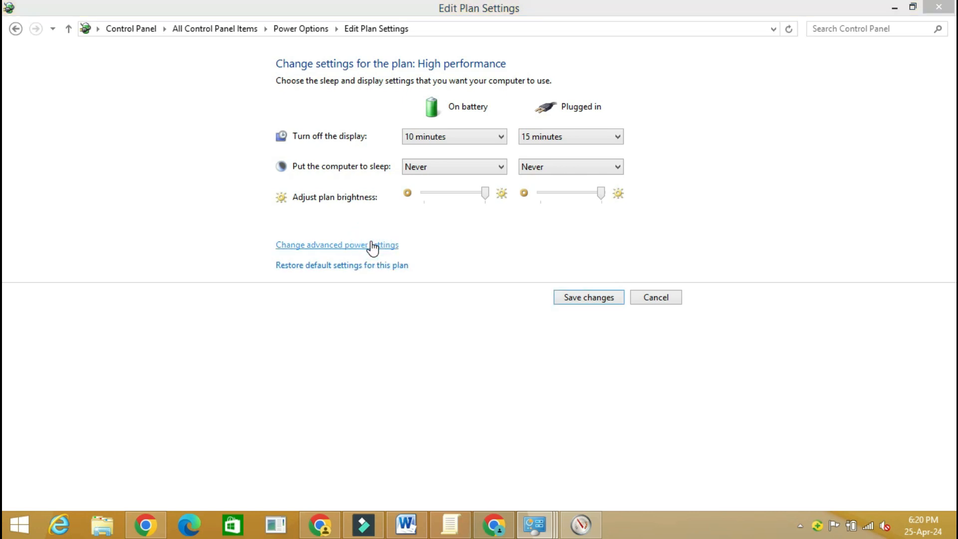
pyautogui.click(372, 246)
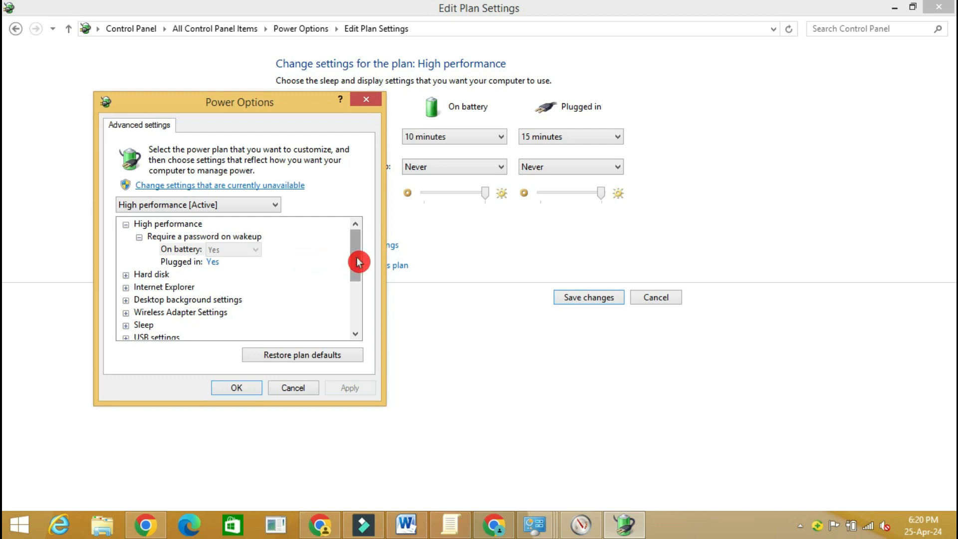
# Expand PCI Express and its Link State Power Management entry in the advanced power settings
pyautogui.moveTo(358, 261); pyautogui.dragTo(362, 313)
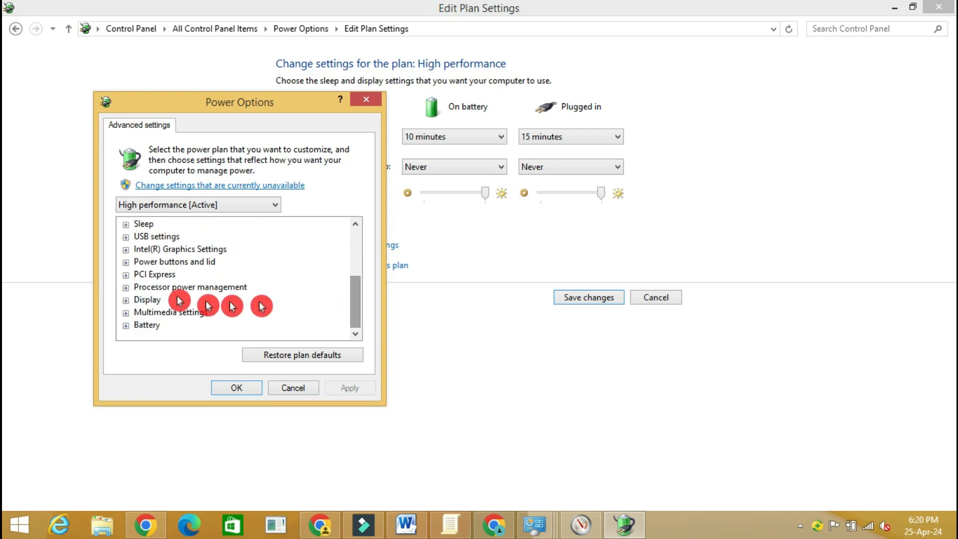
pyautogui.click(126, 274)
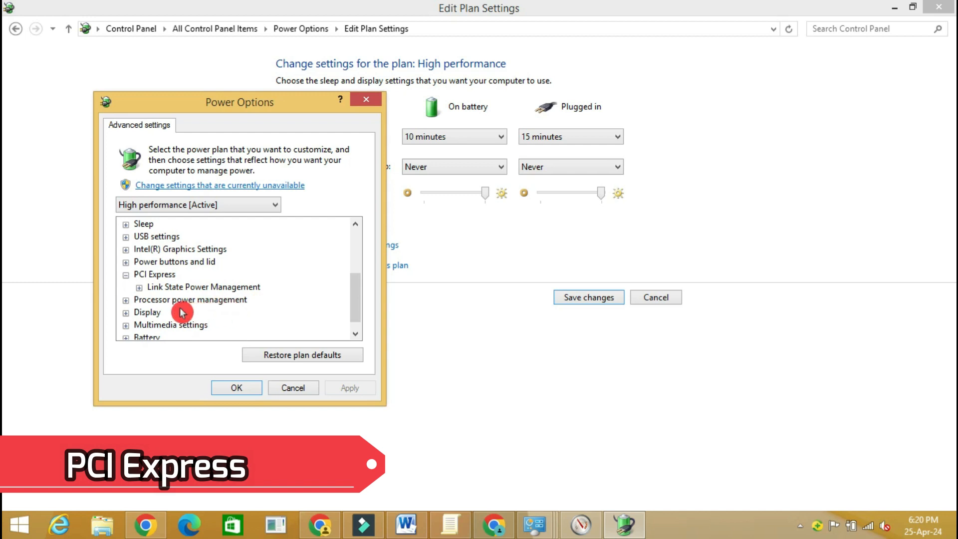
pyautogui.click(140, 288)
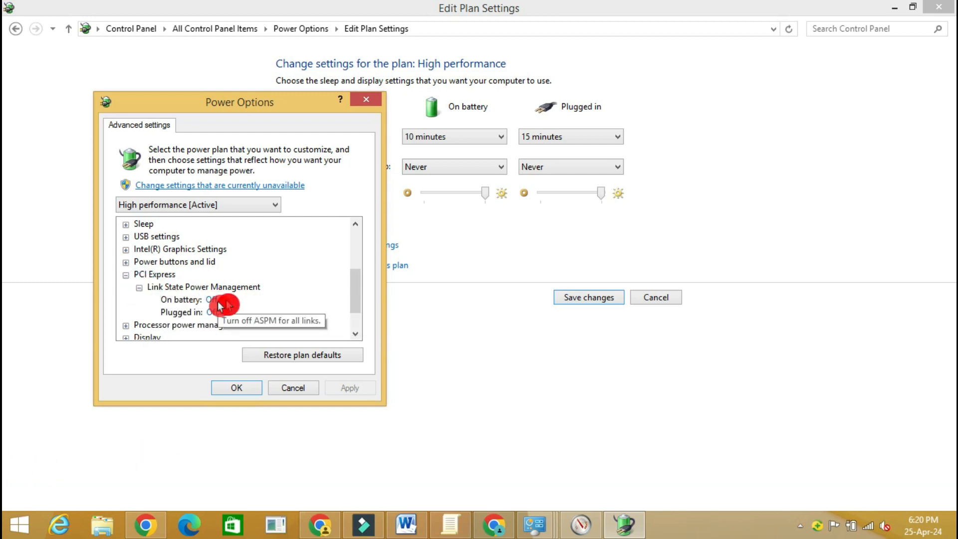
pyautogui.click(234, 289)
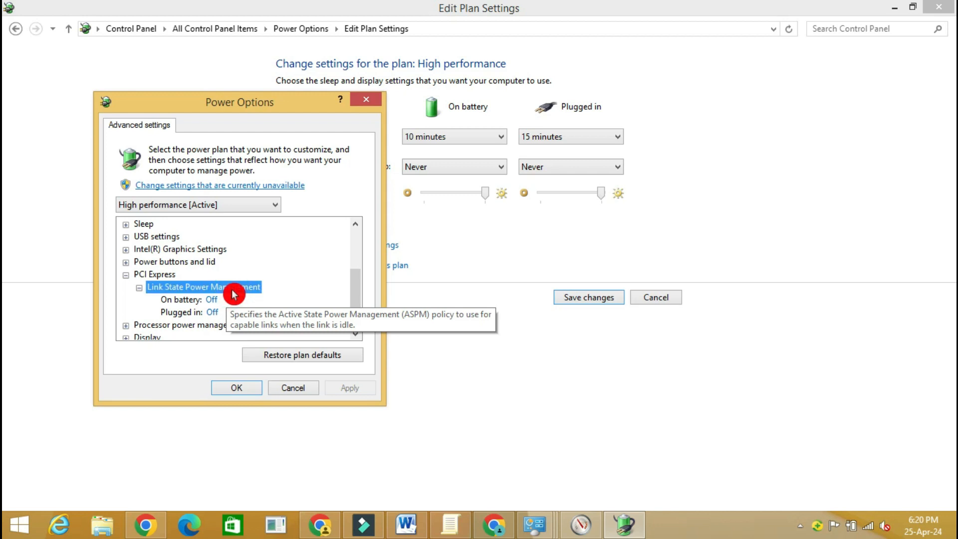
pyautogui.doubleClick(208, 294)
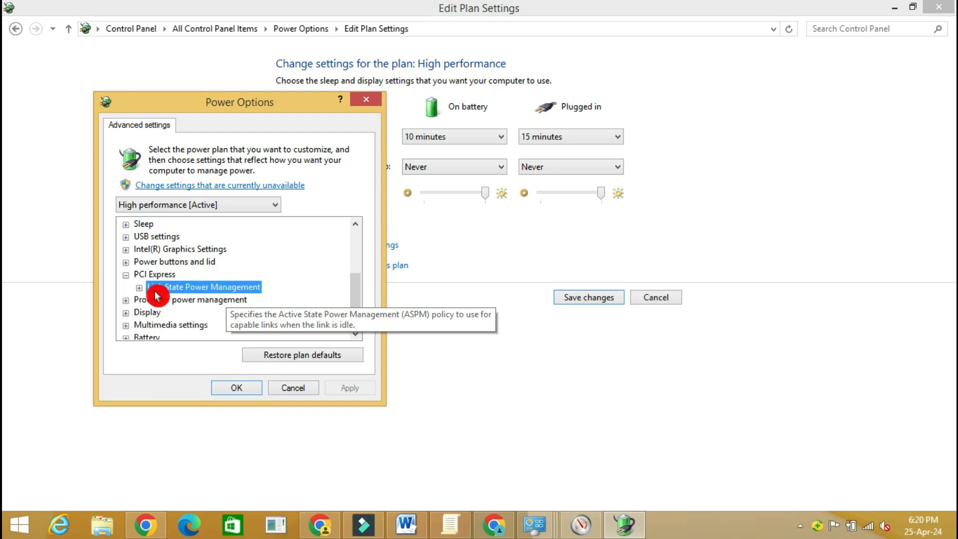
pyautogui.click(151, 276)
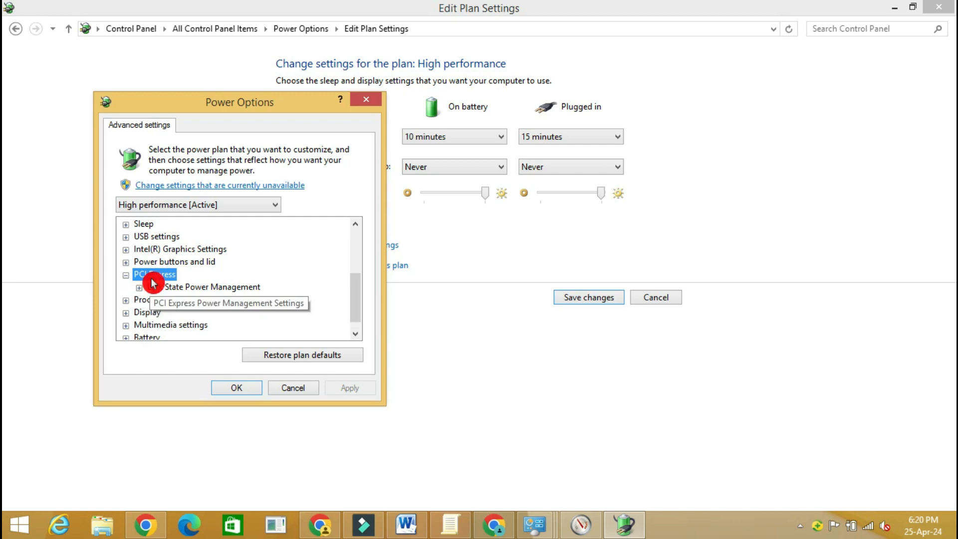
pyautogui.click(139, 288)
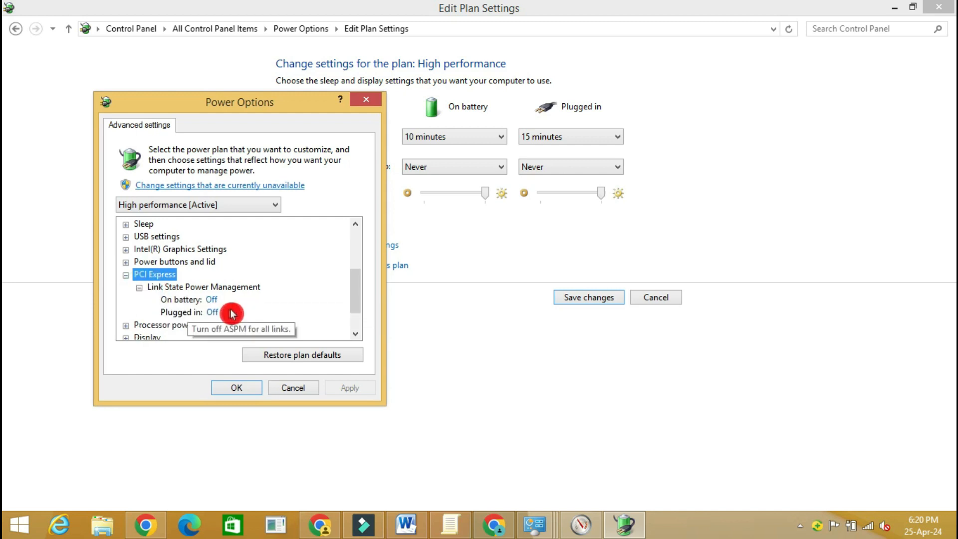
# Check the available Link State Power Management options for On battery under PCI Express, keeping Off
pyautogui.click(218, 305)
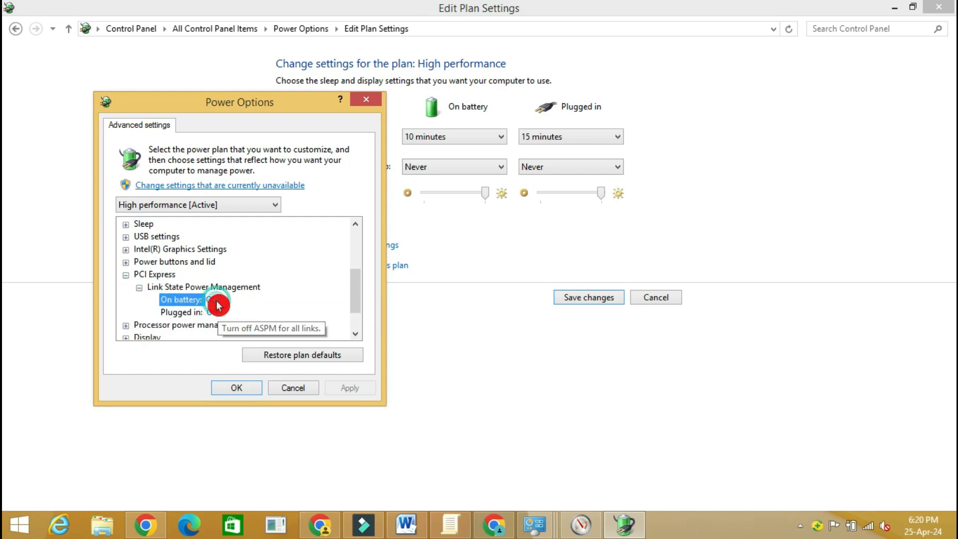
pyautogui.click(304, 300)
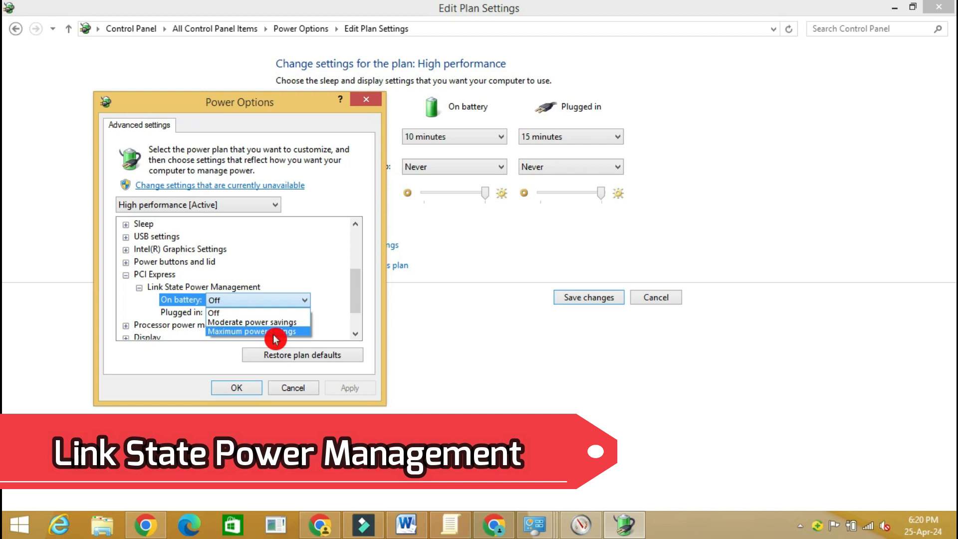
pyautogui.click(335, 282)
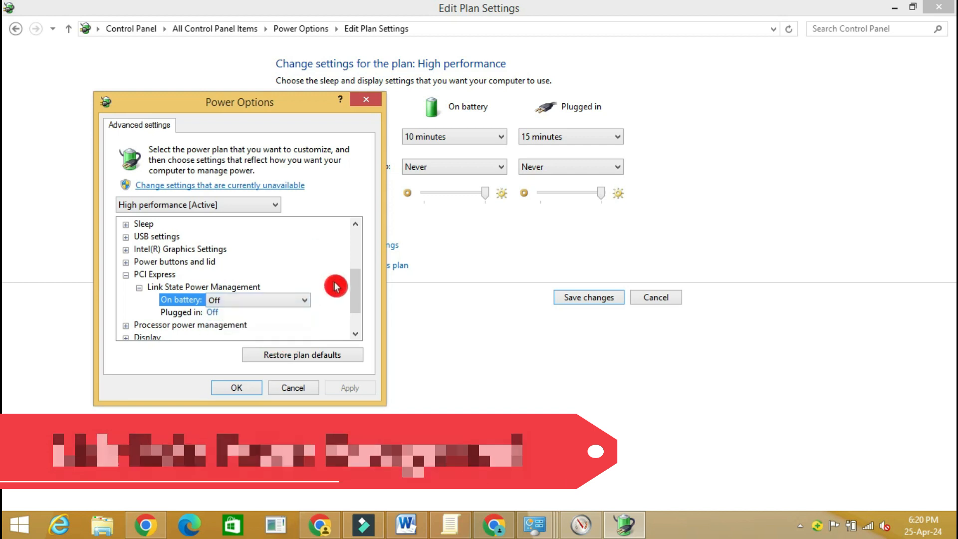
# Expand Processor power management, Display, Multimedia settings and Battery to review their entries, and accept the advanced power settings
pyautogui.moveTo(355, 295); pyautogui.dragTo(355, 312)
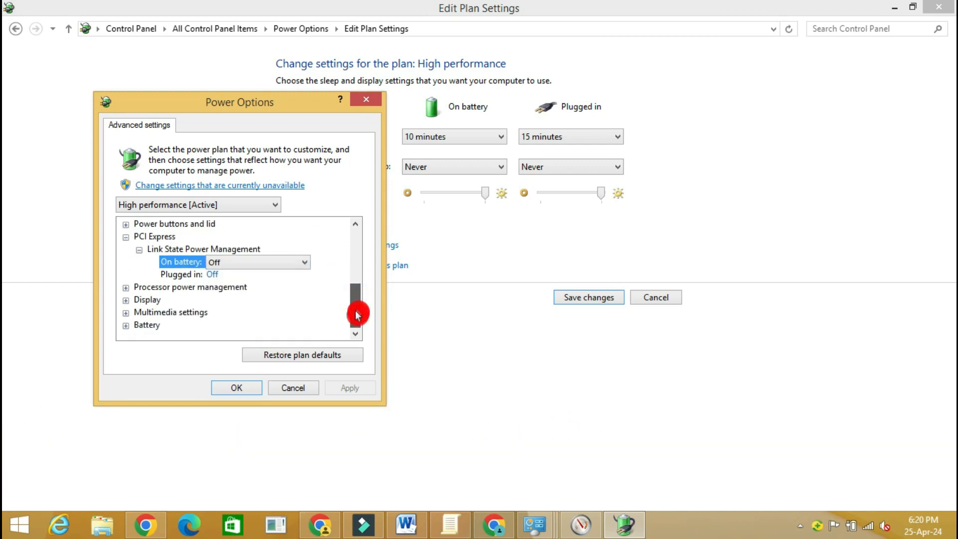
pyautogui.click(127, 289)
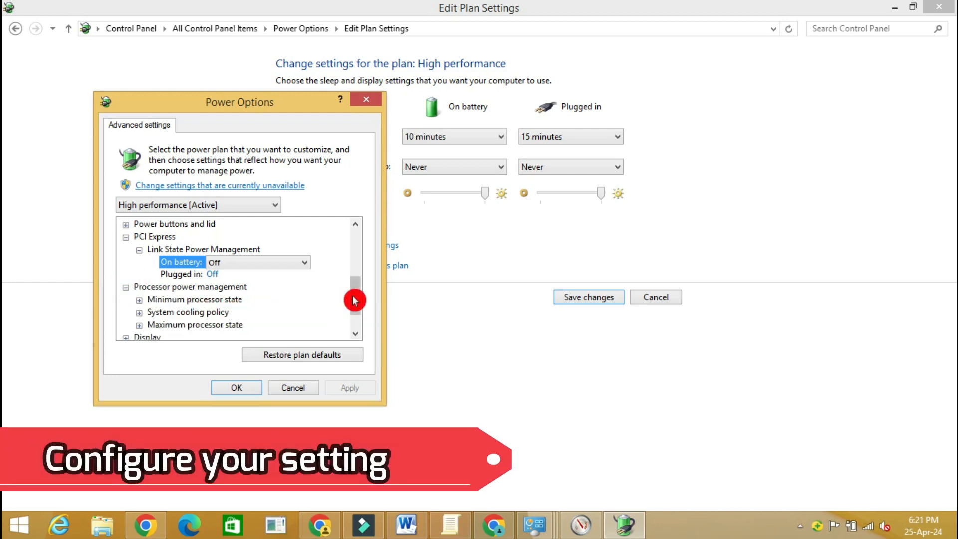
pyautogui.moveTo(354, 297); pyautogui.dragTo(355, 324)
pyautogui.click(126, 300)
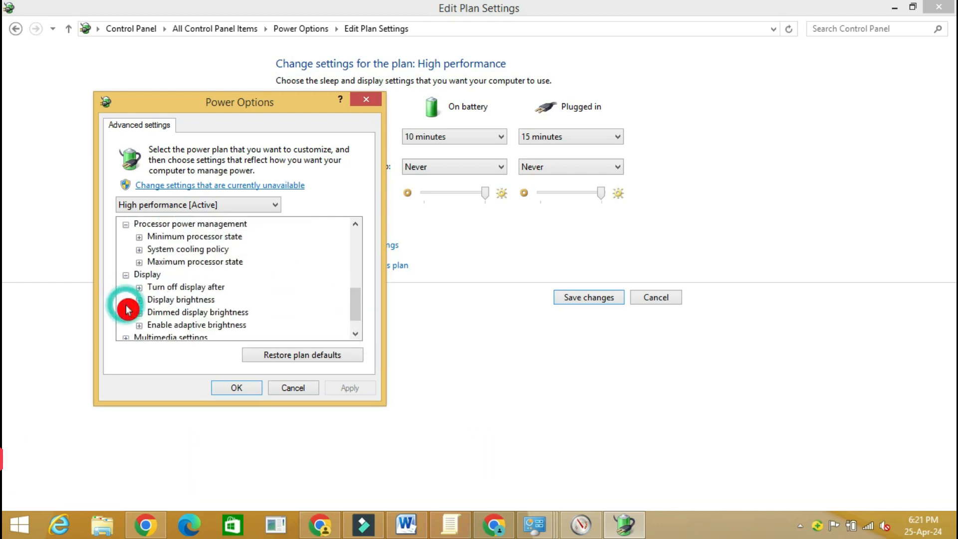
pyautogui.moveTo(356, 298); pyautogui.dragTo(355, 320)
pyautogui.click(126, 312)
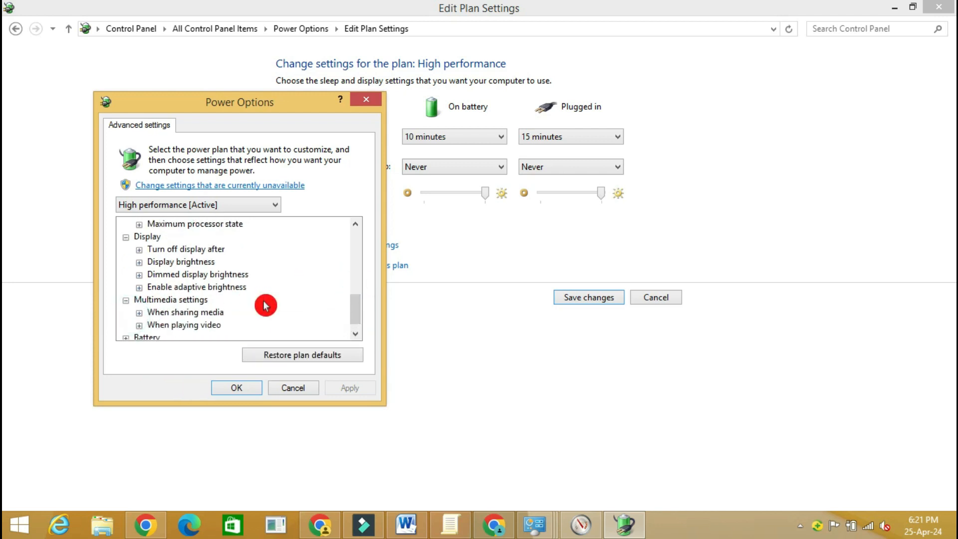
pyautogui.moveTo(355, 310); pyautogui.dragTo(359, 325)
pyautogui.click(127, 330)
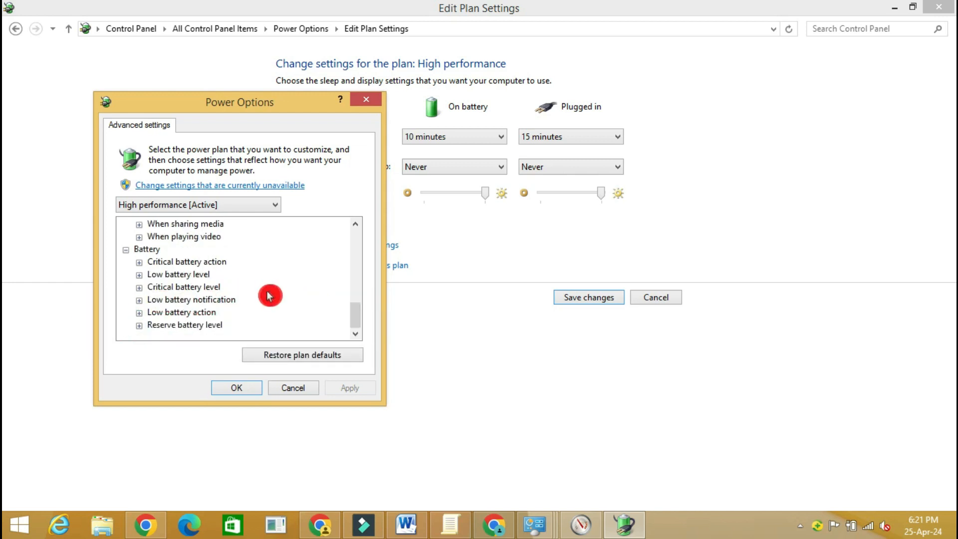
pyautogui.moveTo(360, 292); pyautogui.dragTo(359, 243)
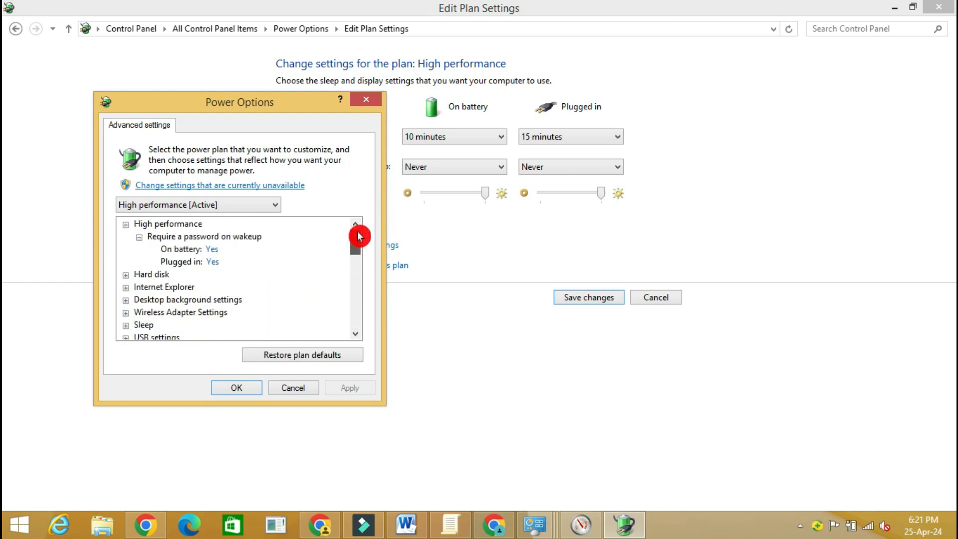
pyautogui.click(243, 389)
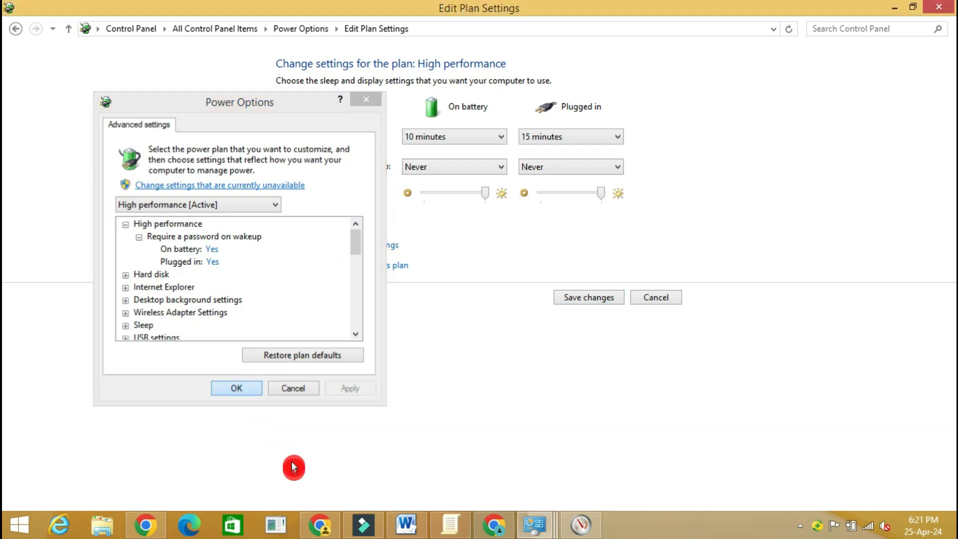